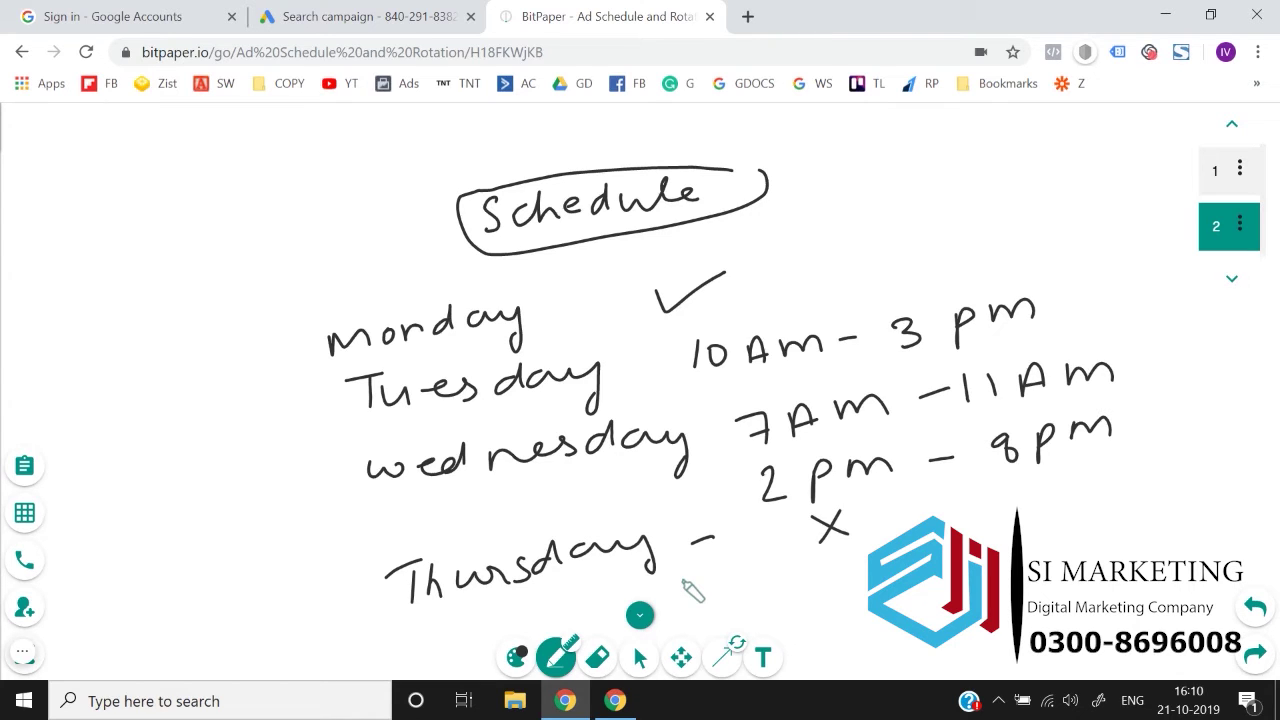
Switch to the new campaign draft in Google Ads and review its Ad schedule and Ad rotation settings
{"action": "left_click", "coordinate": [381, 10]}
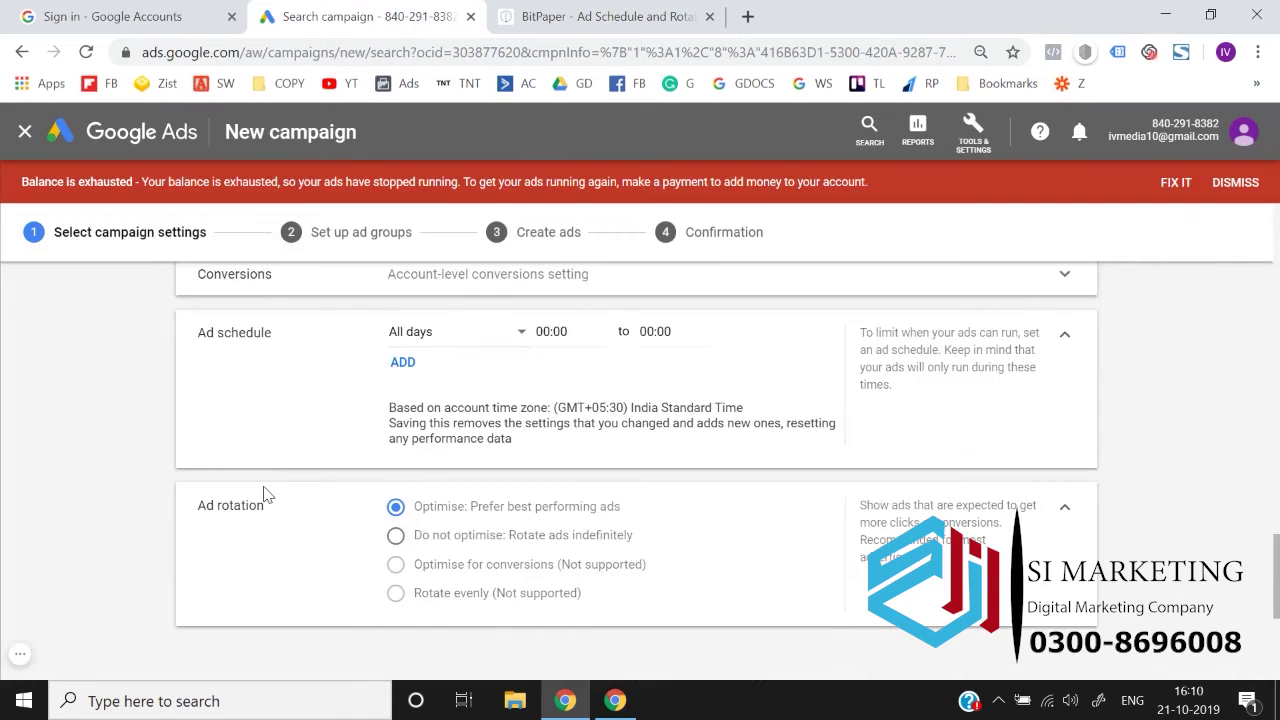
{"action": "scroll", "coordinate": [263, 497], "scroll_direction": "up", "scroll_amount": 2}
{"action": "scroll", "coordinate": [237, 570], "scroll_direction": "up", "scroll_amount": 10}
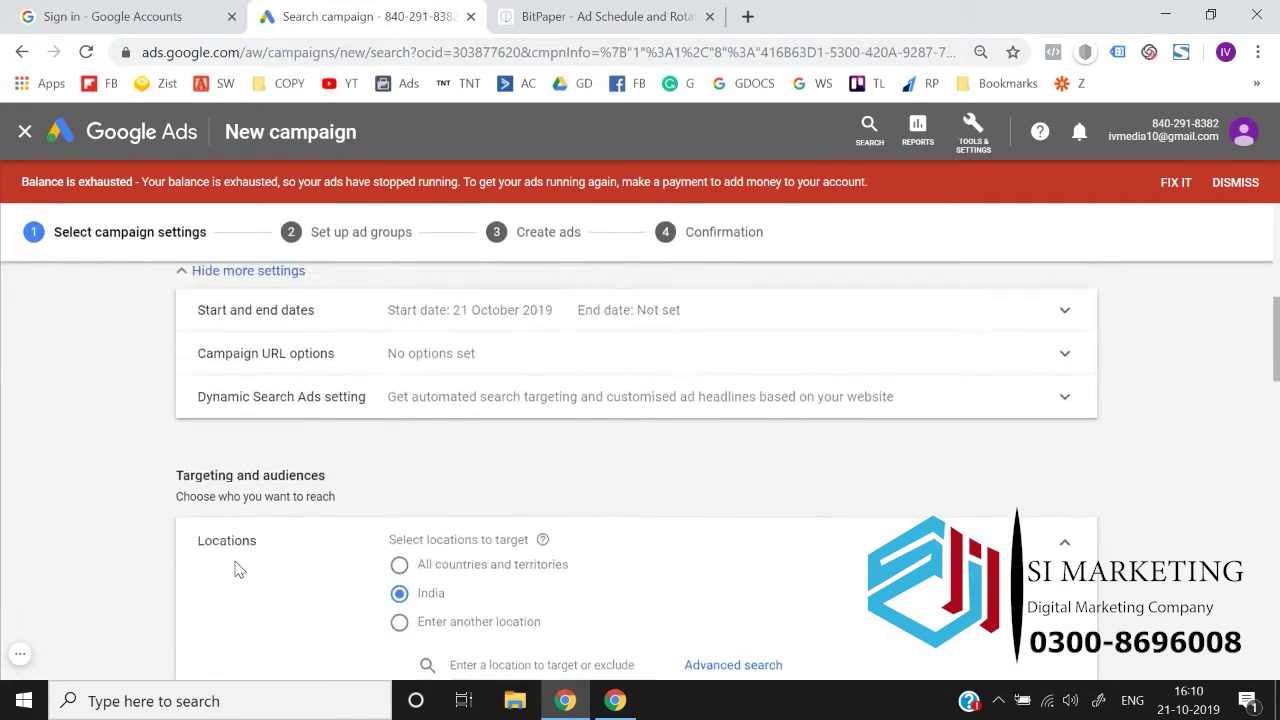
{"action": "scroll", "coordinate": [237, 570], "scroll_direction": "down", "scroll_amount": 12}
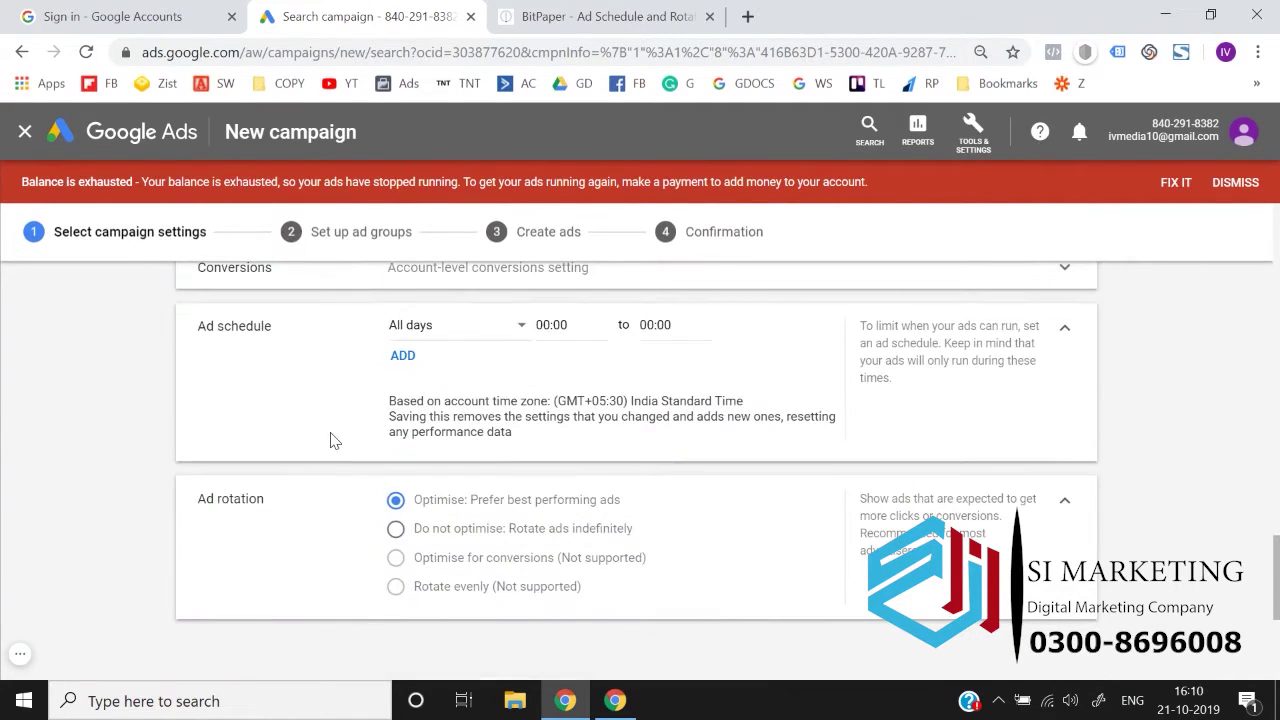
{"action": "scroll", "coordinate": [335, 441], "scroll_direction": "up", "scroll_amount": 1}
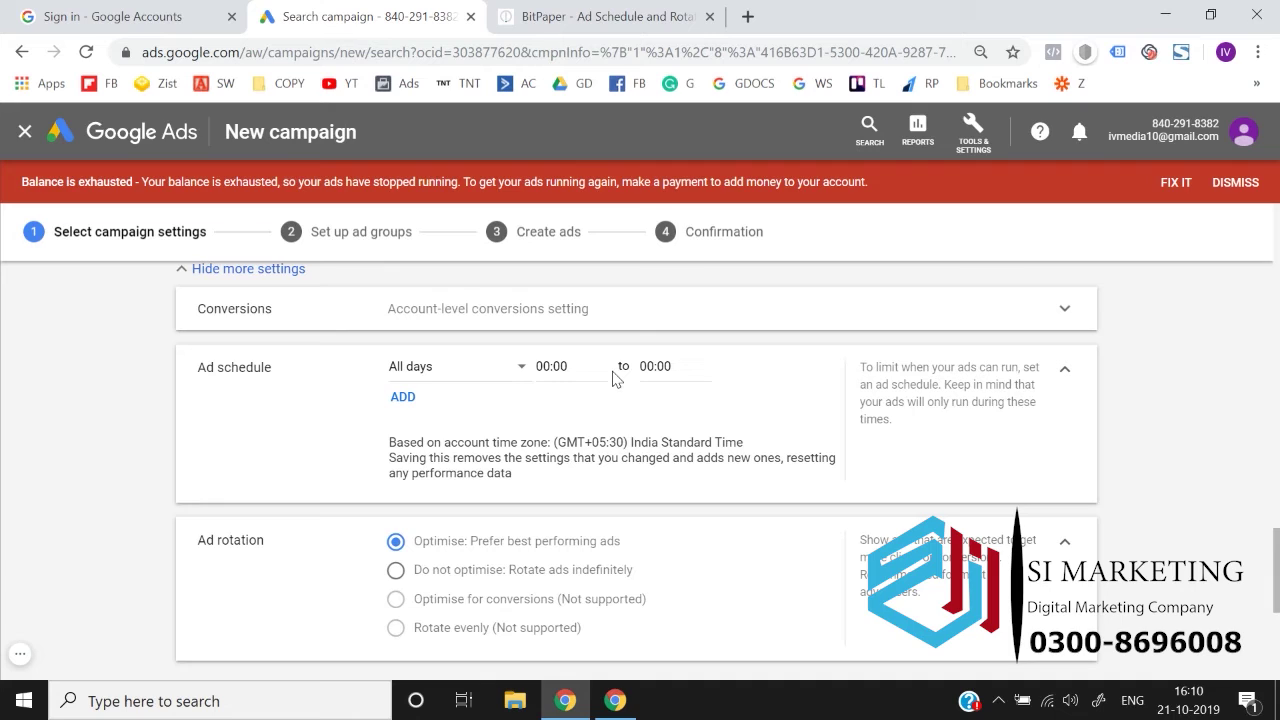
Add an extra entry to the ad schedule and remove one of the entries again
{"action": "left_click", "coordinate": [413, 405]}
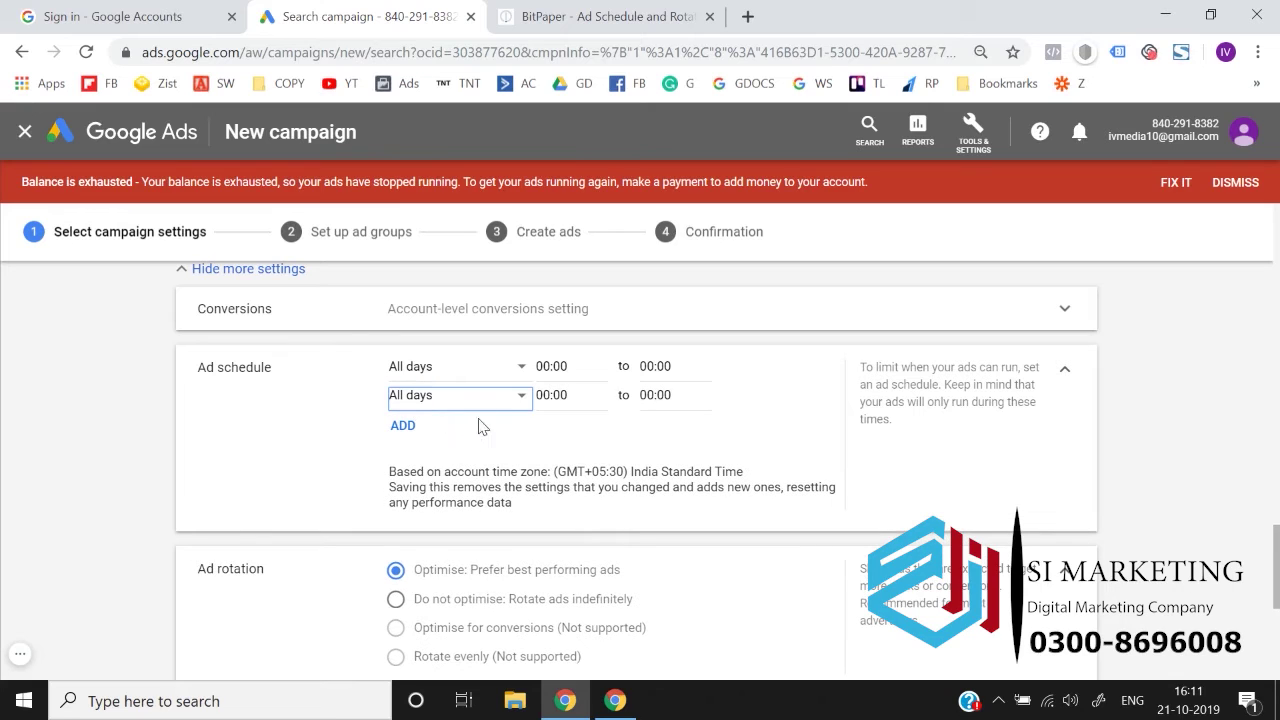
{"action": "left_click", "coordinate": [722, 368]}
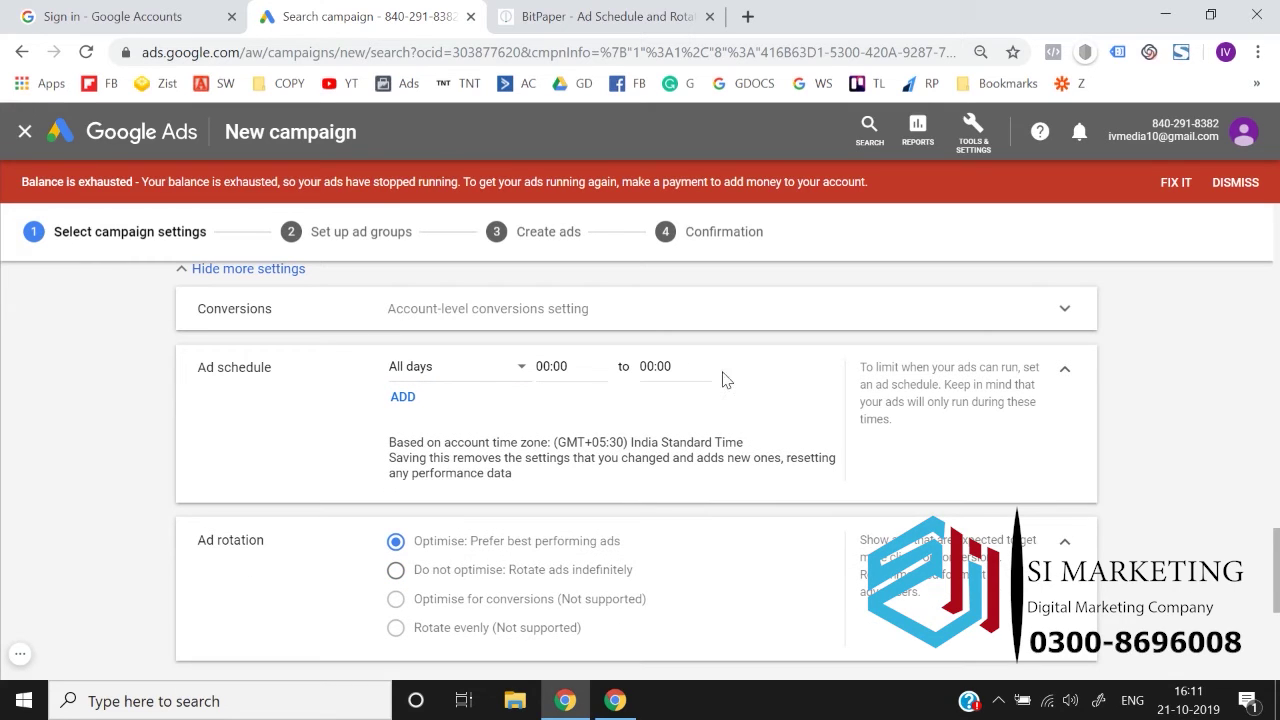
Set the day of the ad schedule's first entry to Mondays
{"action": "left_click", "coordinate": [452, 370]}
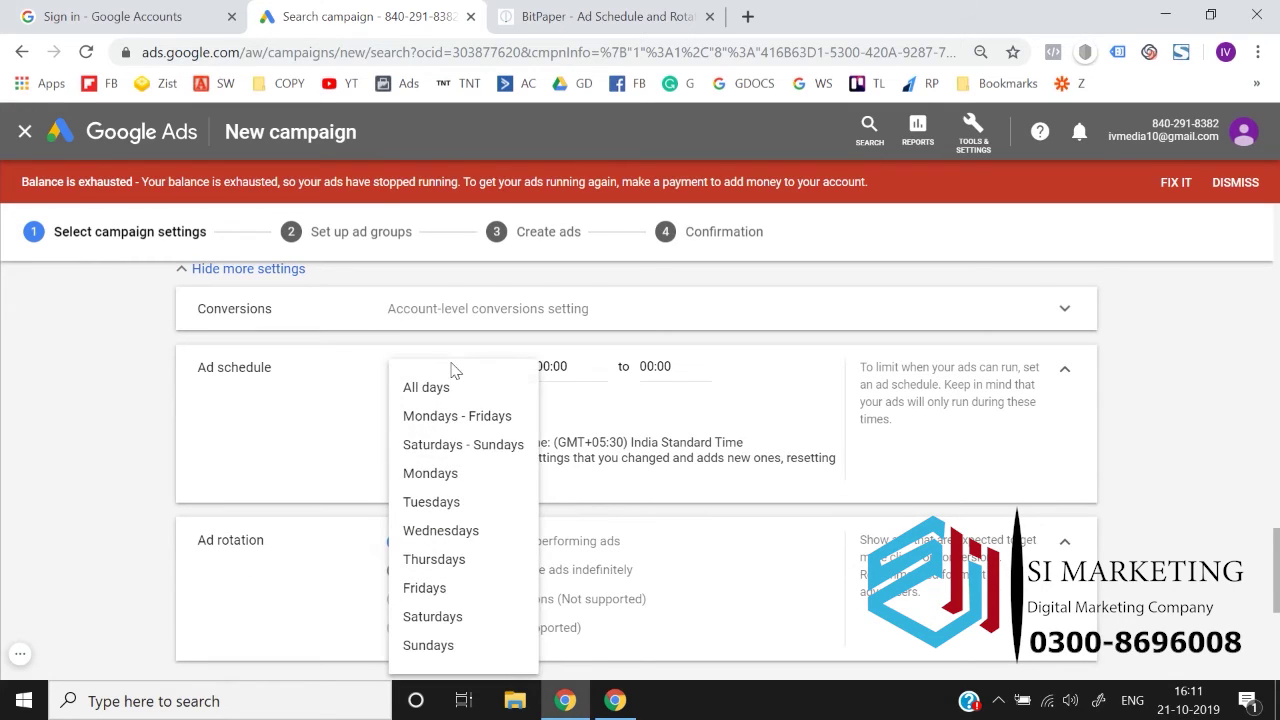
{"action": "left_click", "coordinate": [465, 475]}
{"action": "key", "text": "ctrl+Tab"}
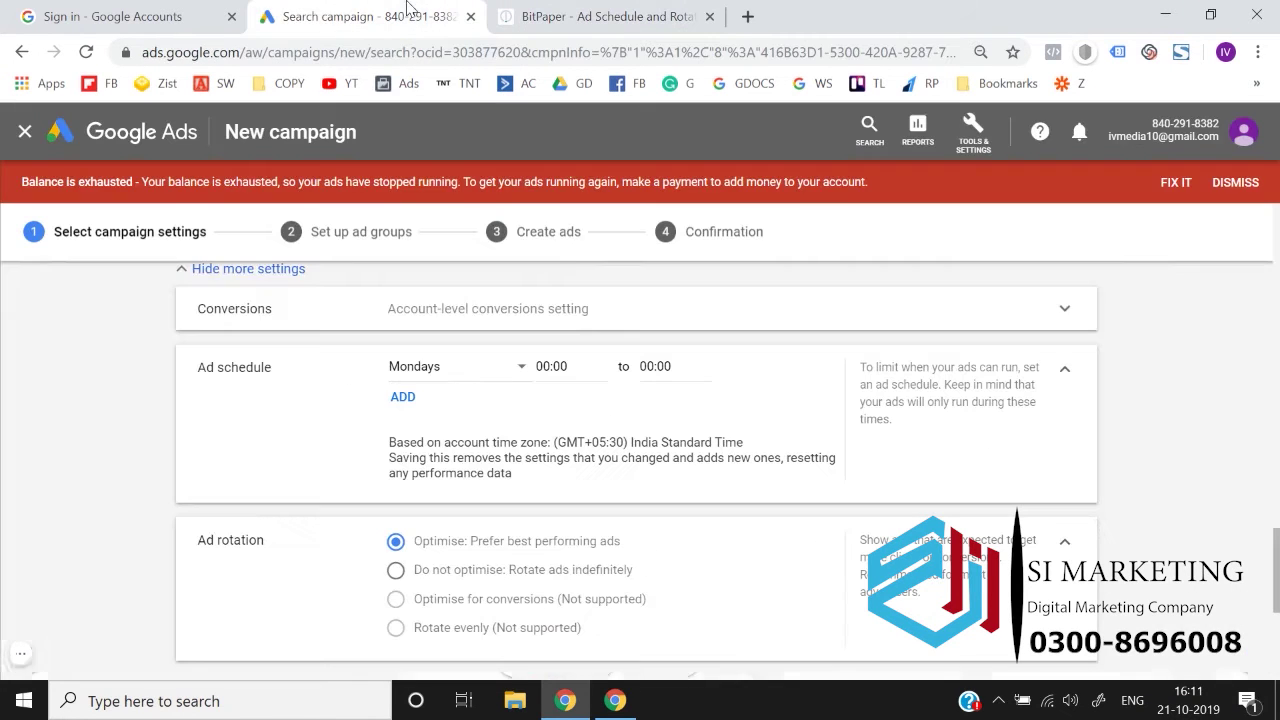
{"action": "left_click", "coordinate": [400, 16]}
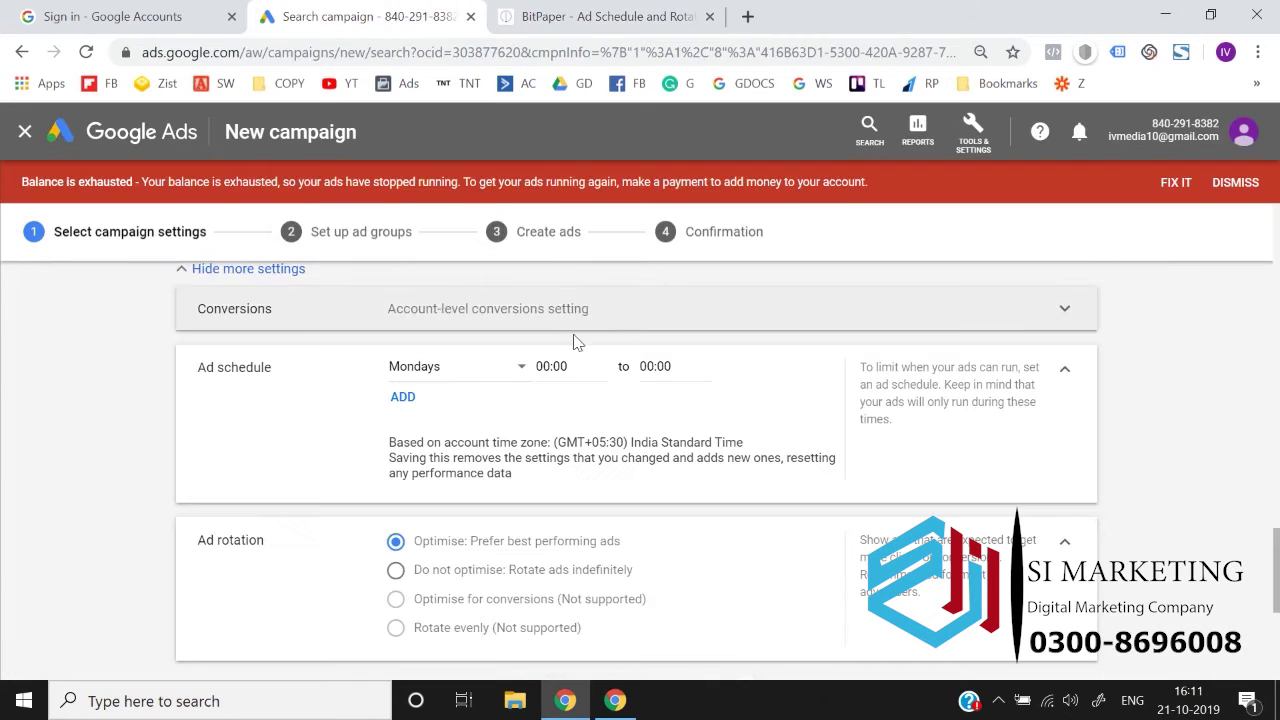
Set the Mondays entry of the ad schedule to run from 10:00 to 15:00
{"action": "left_click", "coordinate": [579, 370]}
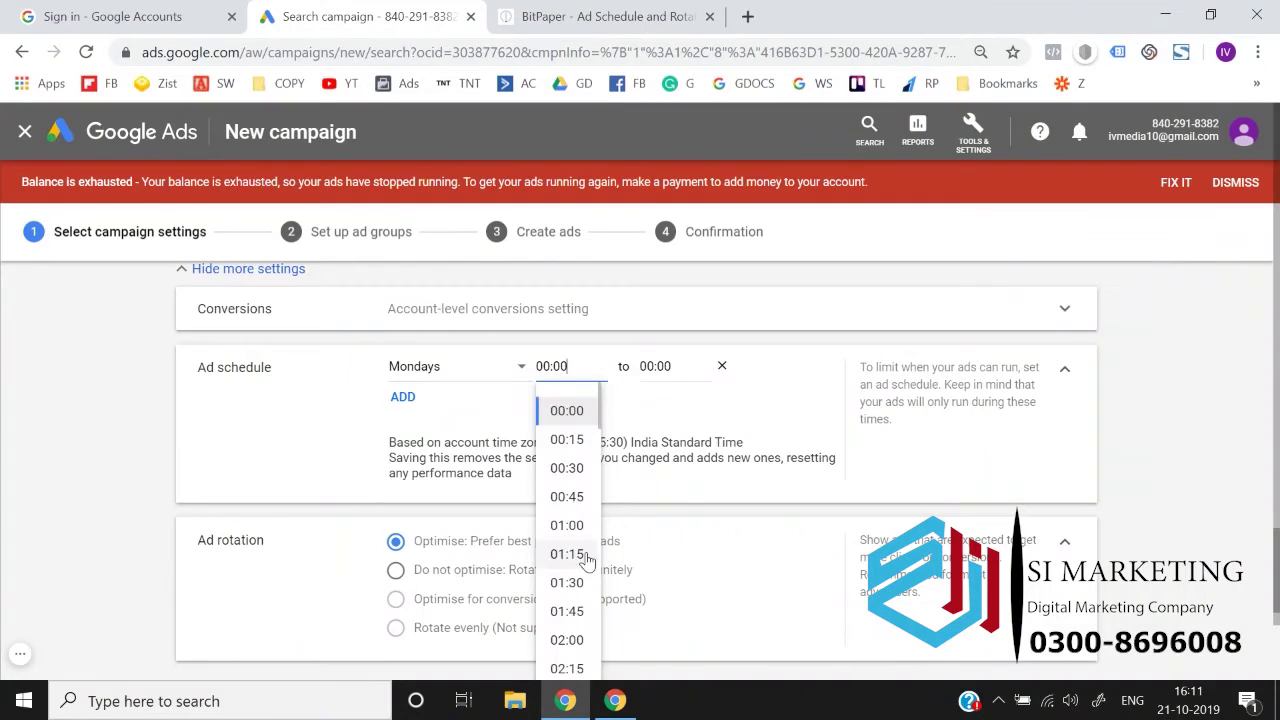
{"action": "scroll", "coordinate": [587, 563], "scroll_direction": "down", "scroll_amount": 3}
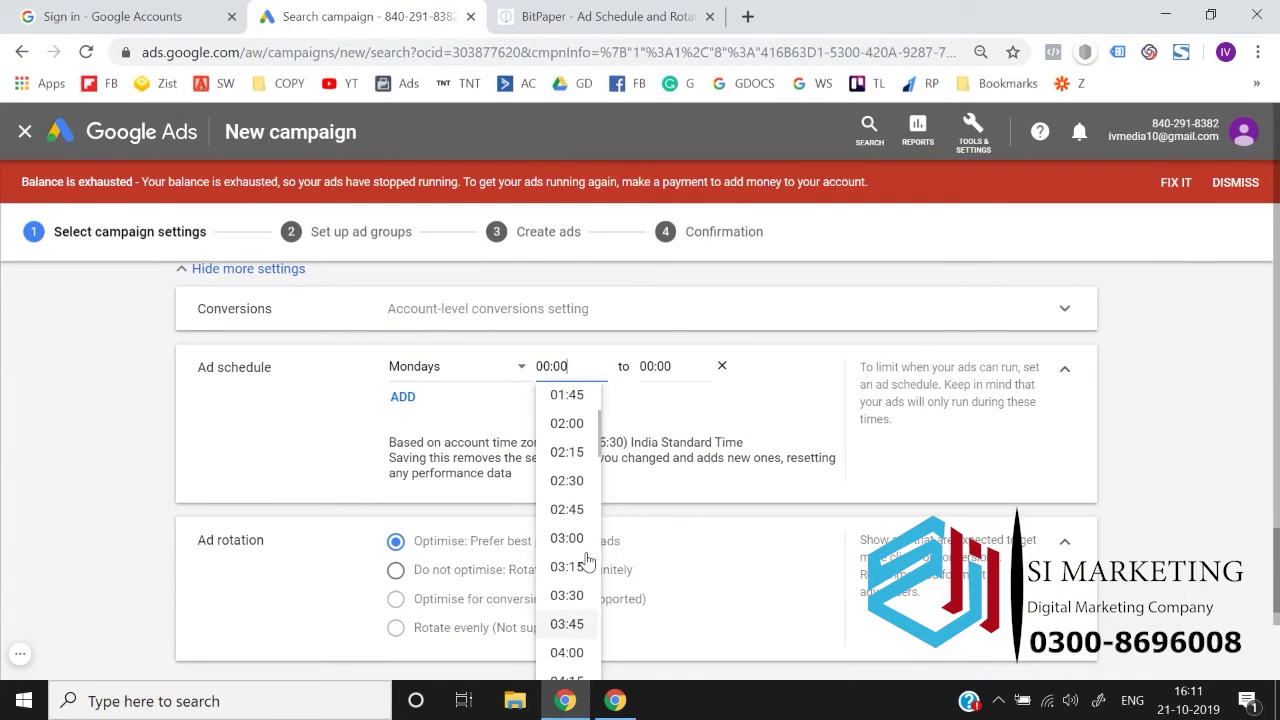
{"action": "scroll", "coordinate": [587, 563], "scroll_direction": "down", "scroll_amount": 10}
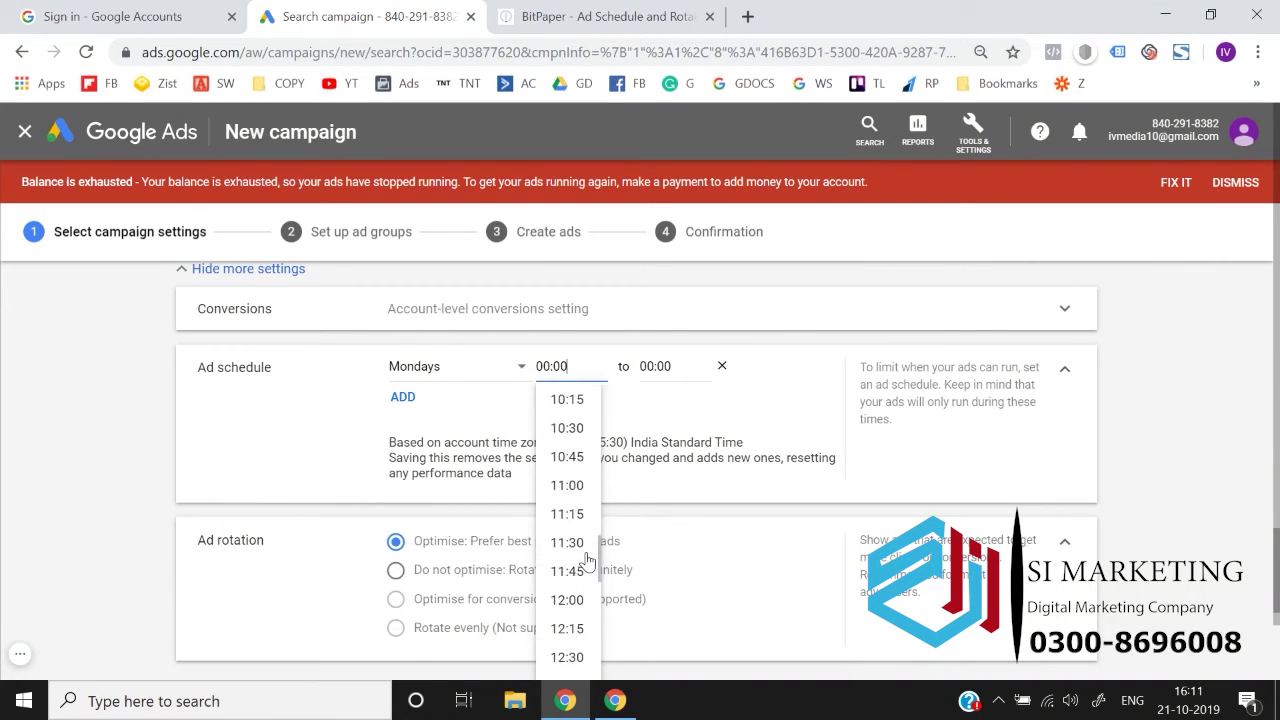
{"action": "scroll", "coordinate": [587, 563], "scroll_direction": "up", "scroll_amount": 2}
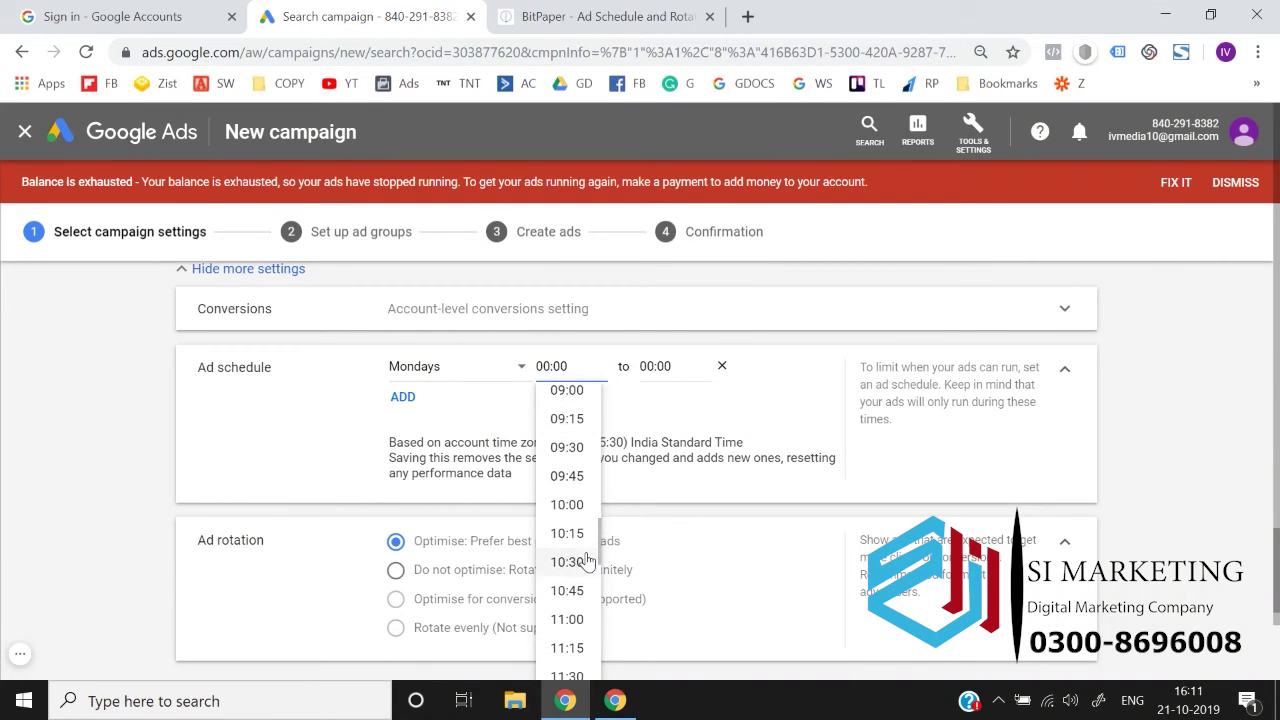
{"action": "left_click", "coordinate": [568, 506]}
{"action": "left_click", "coordinate": [655, 366]}
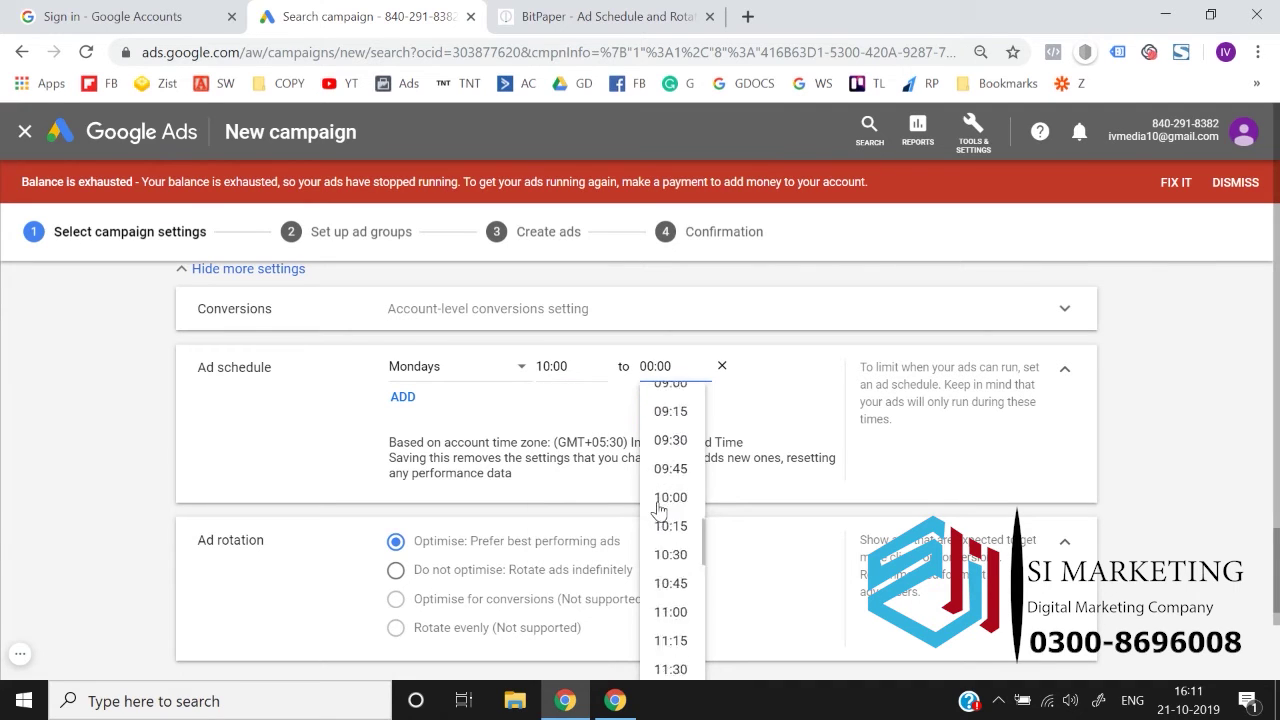
{"action": "scroll", "coordinate": [659, 510], "scroll_direction": "down", "scroll_amount": 7}
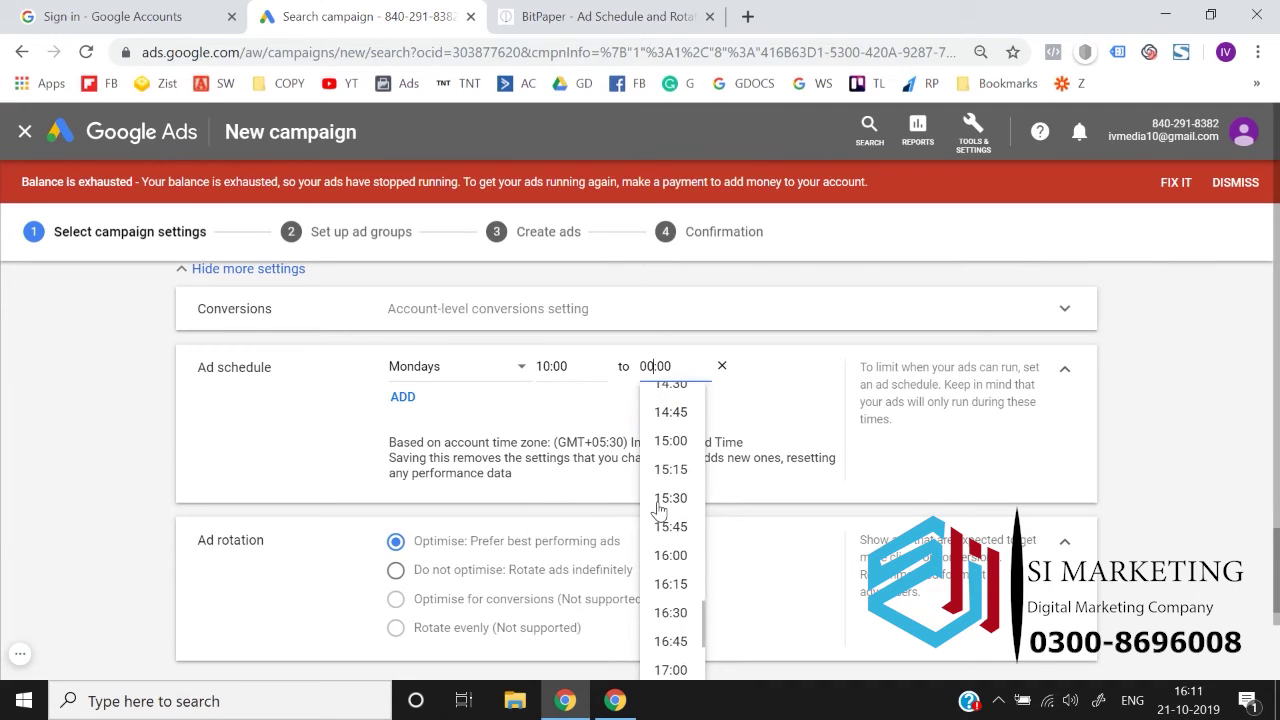
{"action": "left_click", "coordinate": [677, 449]}
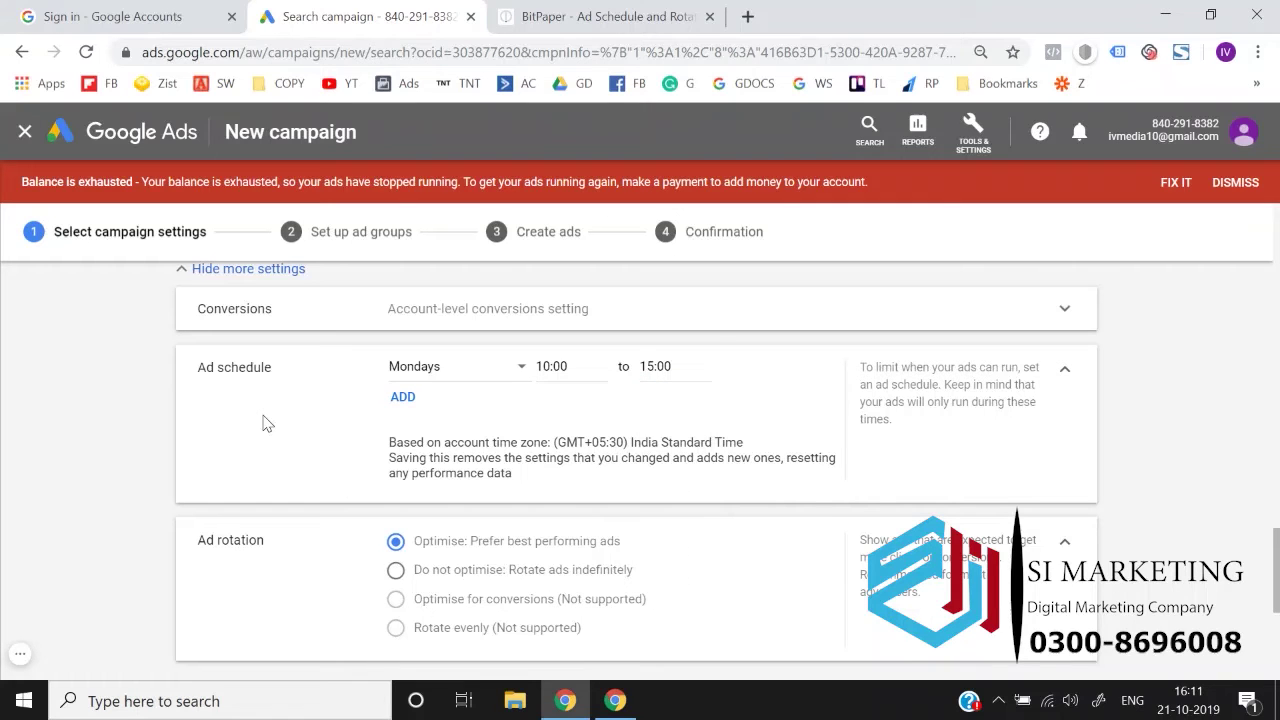
Add a second ad schedule entry for Wednesdays, consulting the handwritten schedule in BitPaper
{"action": "left_click", "coordinate": [402, 400]}
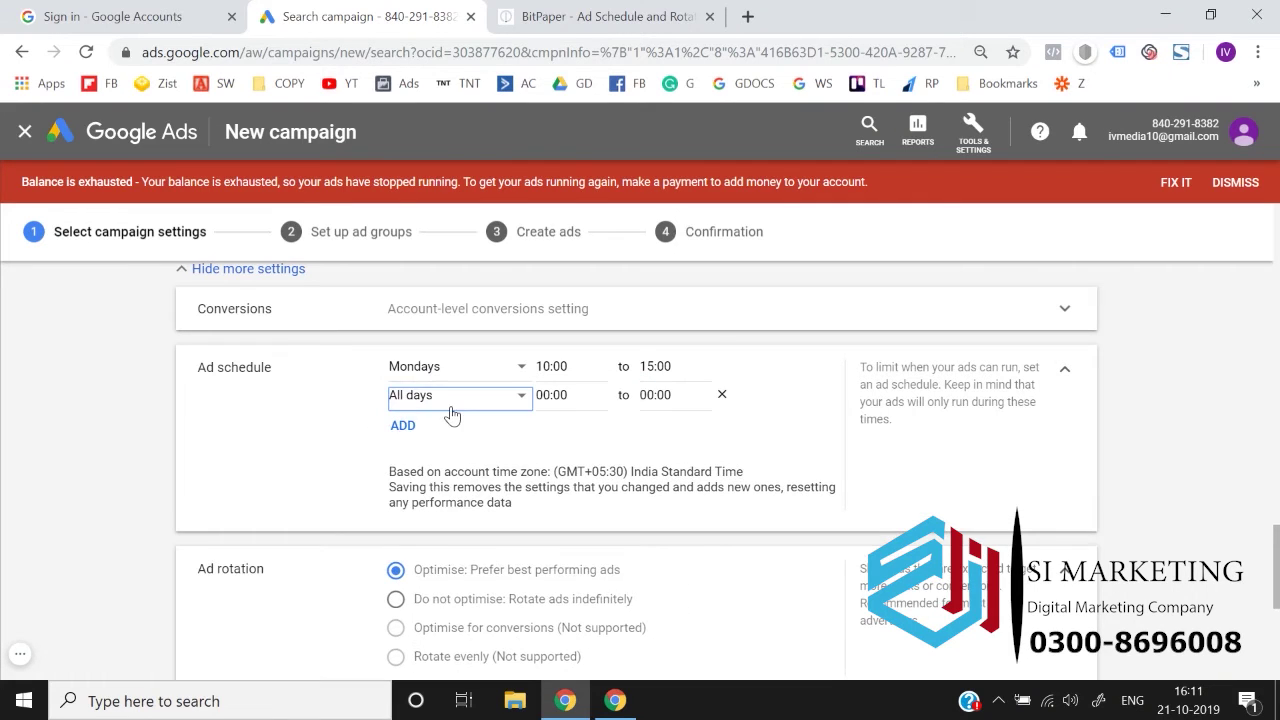
{"action": "left_click", "coordinate": [636, 10]}
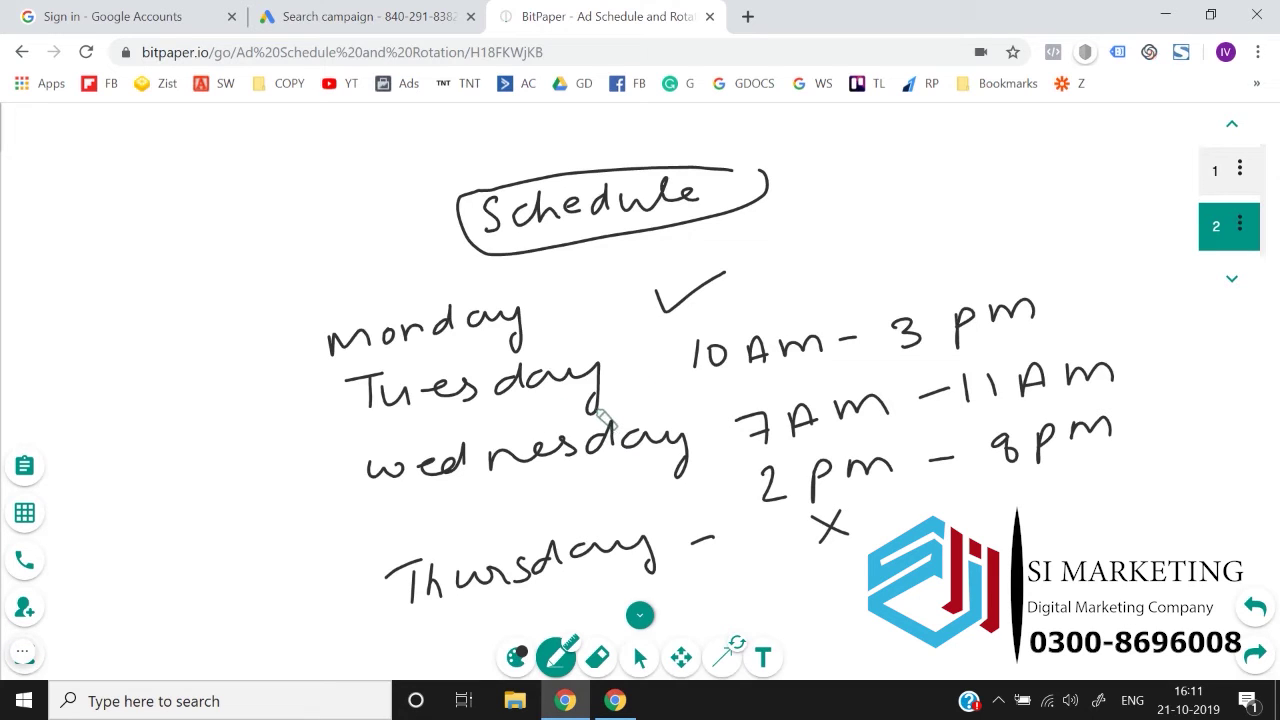
{"action": "left_click", "coordinate": [358, 12]}
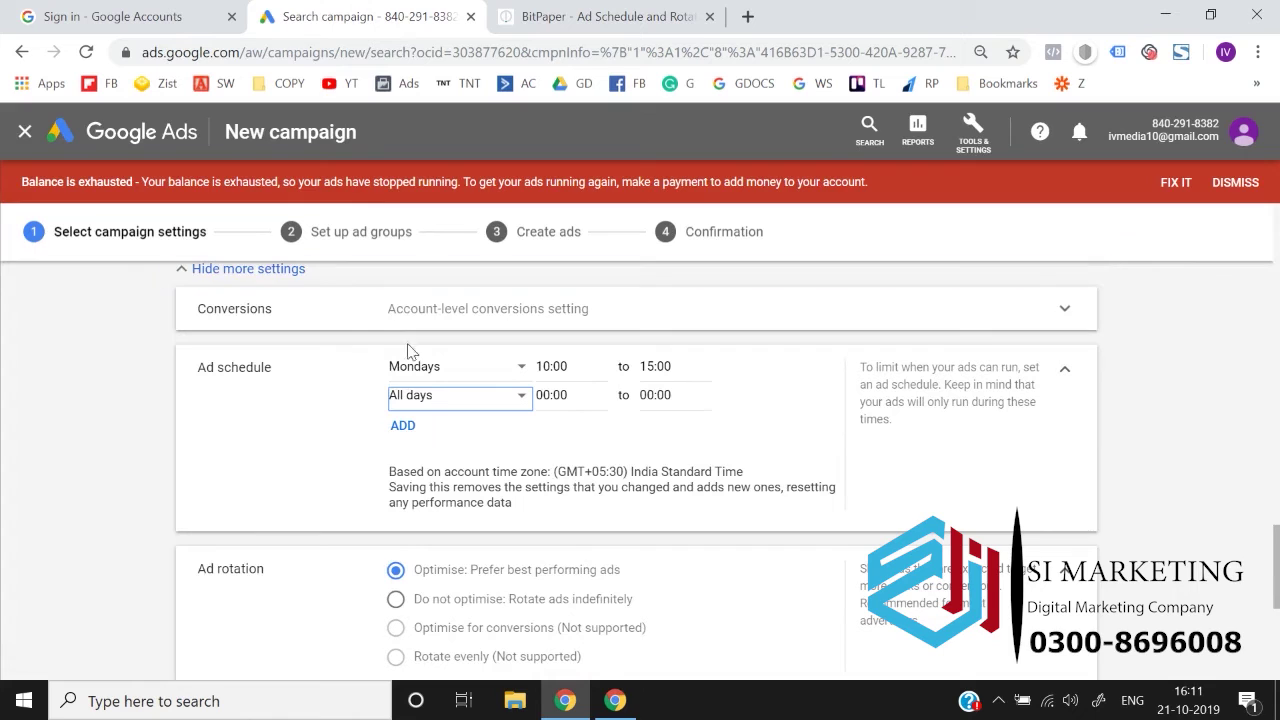
{"action": "left_click", "coordinate": [455, 406]}
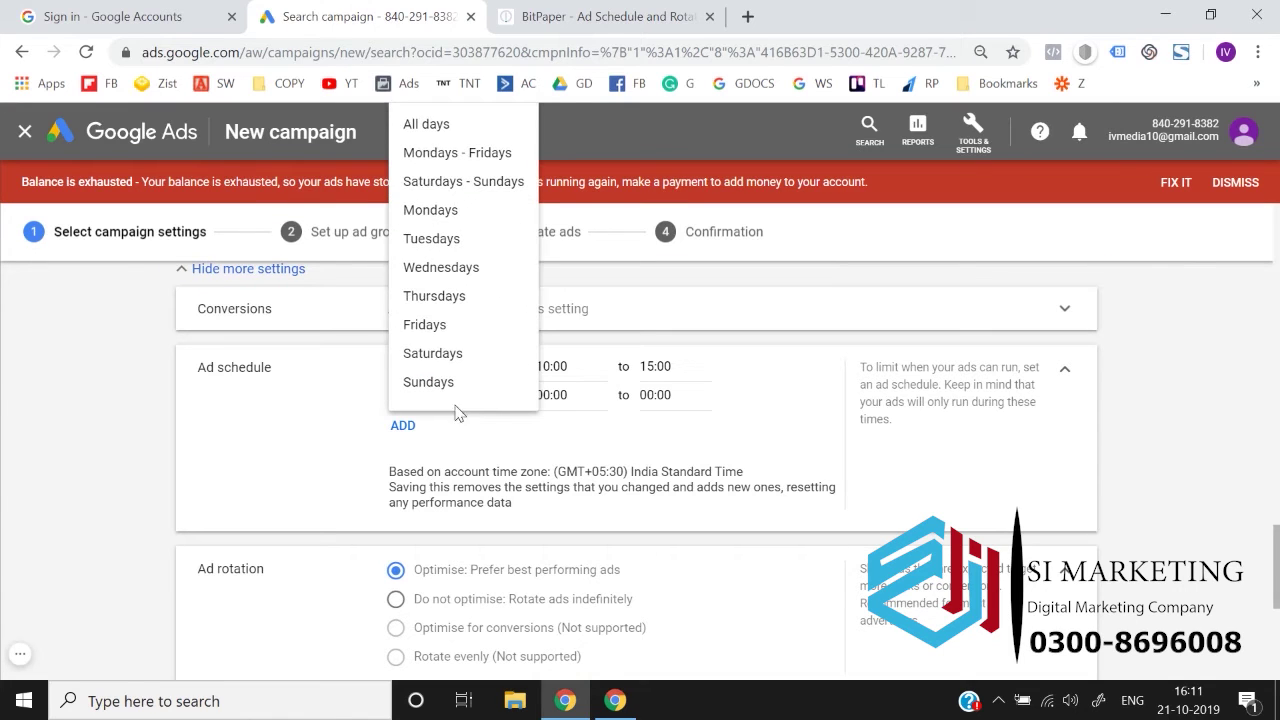
{"action": "left_click", "coordinate": [460, 268]}
Set the Wednesdays entry of the ad schedule to run from 07:00 to 11:00
{"action": "left_click", "coordinate": [570, 396]}
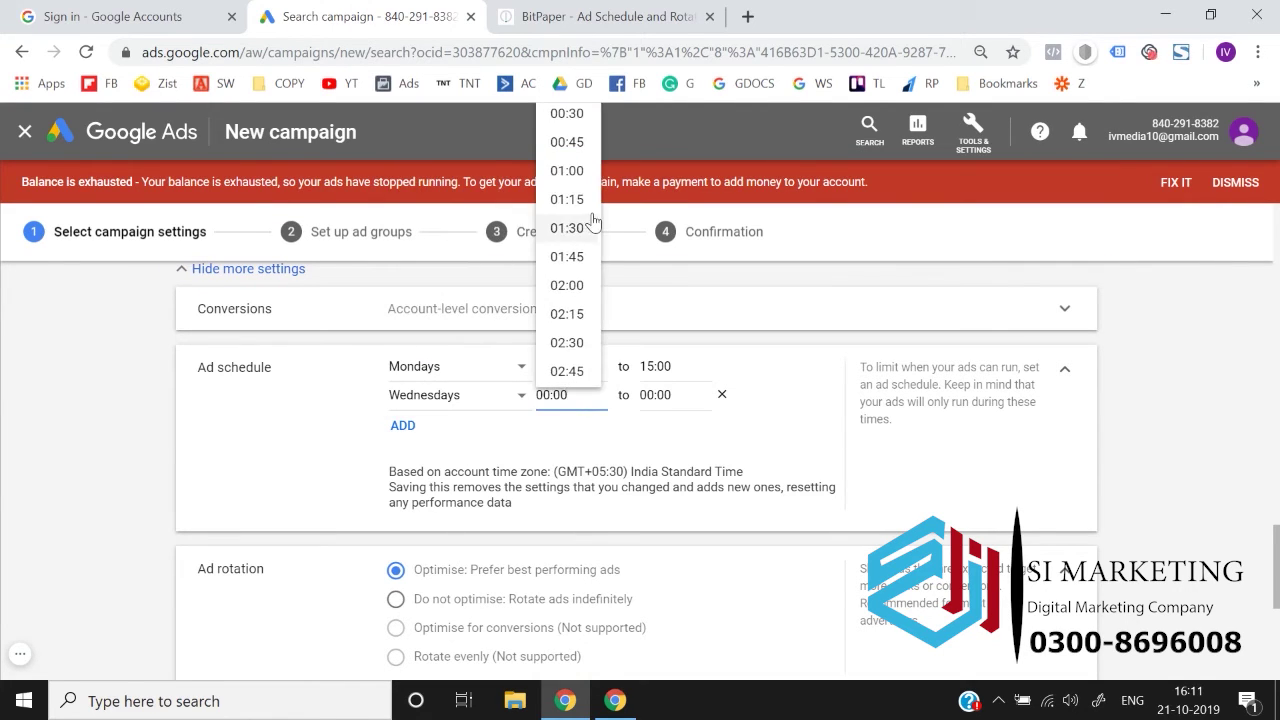
{"action": "scroll", "coordinate": [590, 230], "scroll_direction": "down", "scroll_amount": 6}
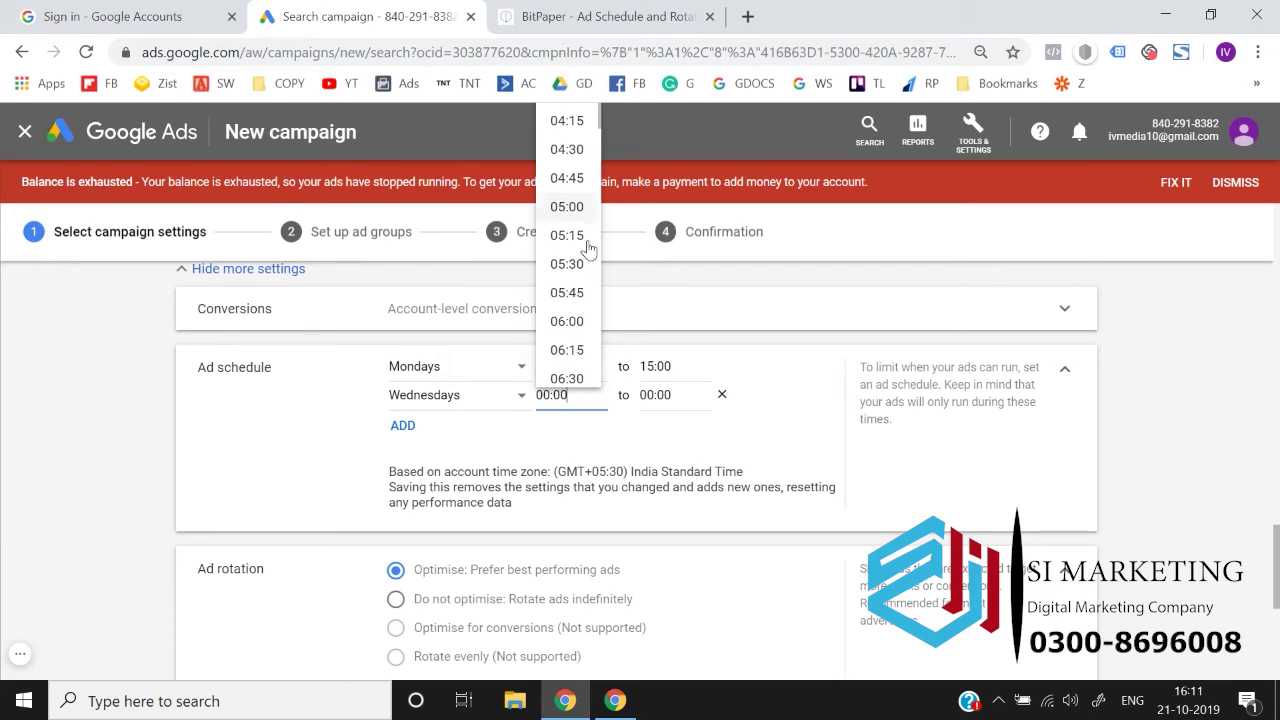
{"action": "scroll", "coordinate": [581, 292], "scroll_direction": "down", "scroll_amount": 1}
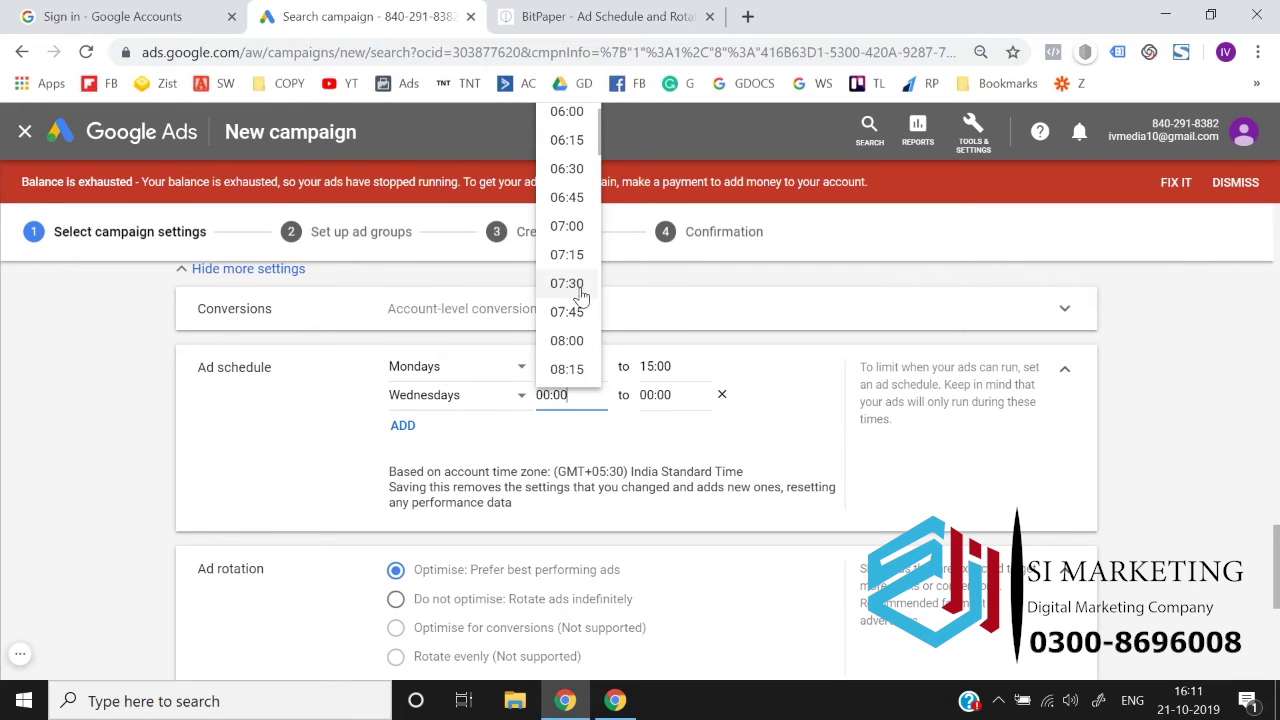
{"action": "left_click", "coordinate": [570, 226]}
{"action": "left_click", "coordinate": [670, 395]}
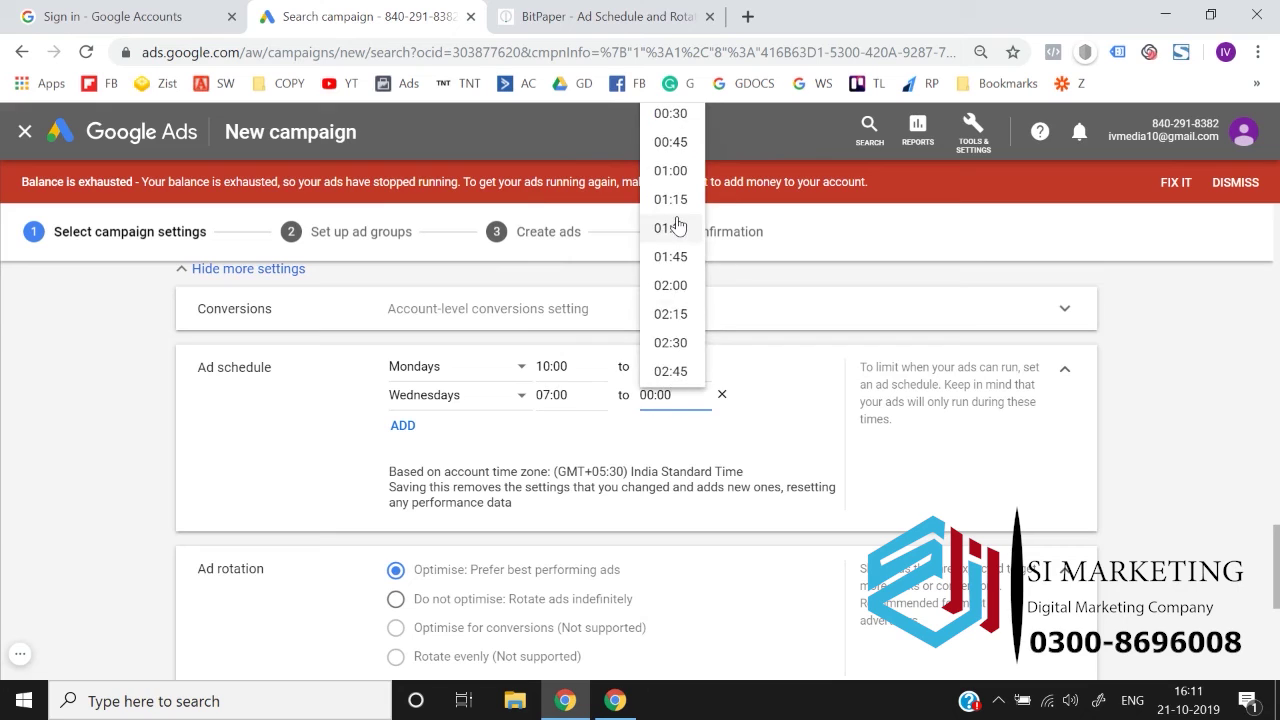
{"action": "scroll", "coordinate": [677, 224], "scroll_direction": "down", "scroll_amount": 7}
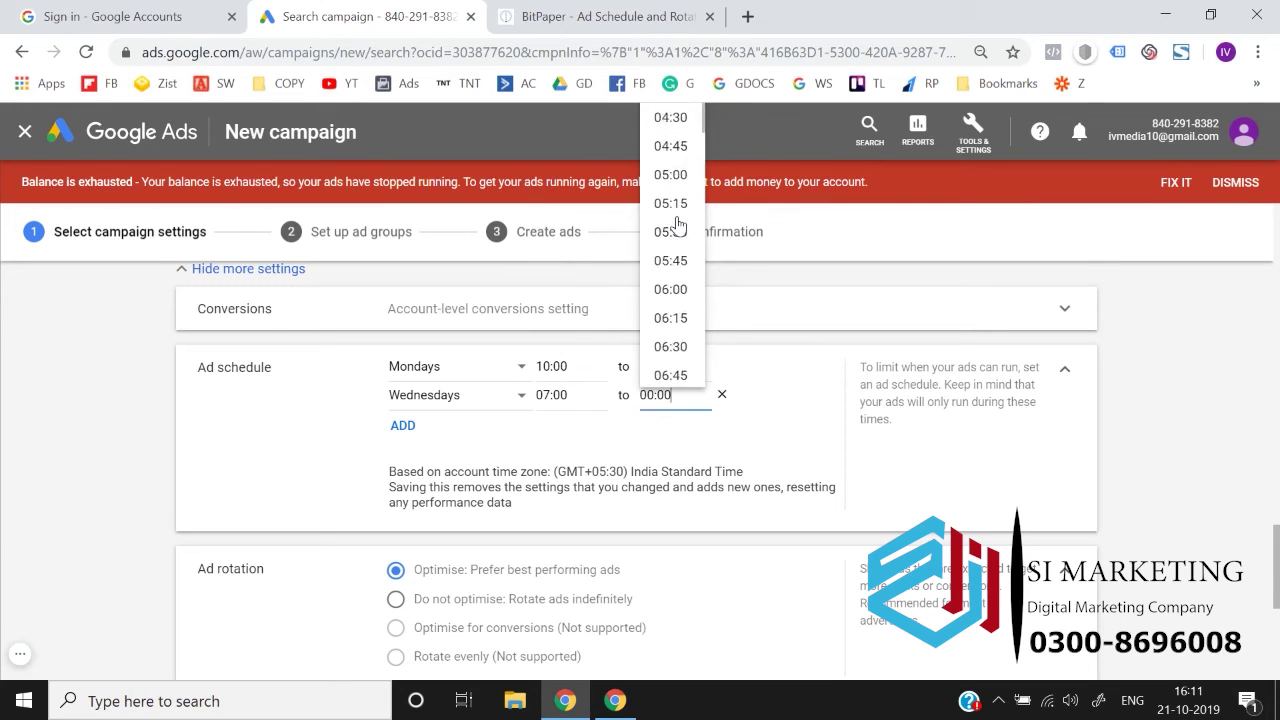
{"action": "scroll", "coordinate": [677, 224], "scroll_direction": "down", "scroll_amount": 4}
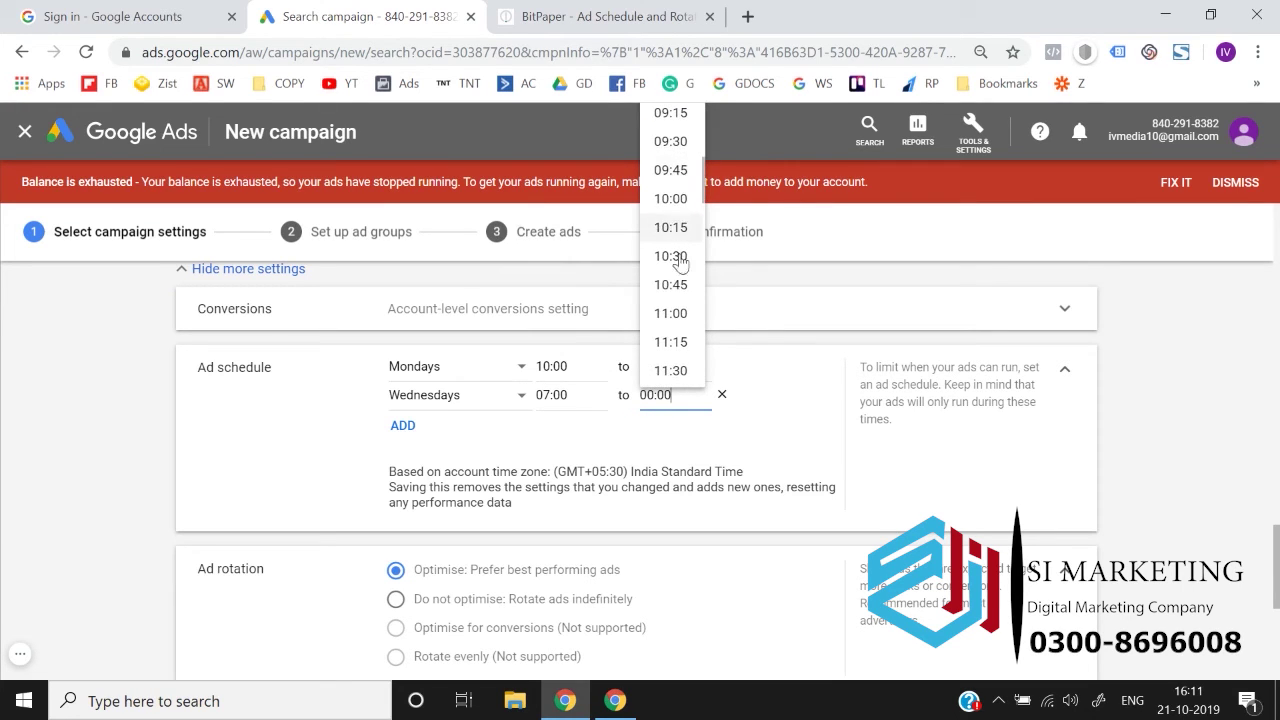
{"action": "left_click", "coordinate": [677, 328]}
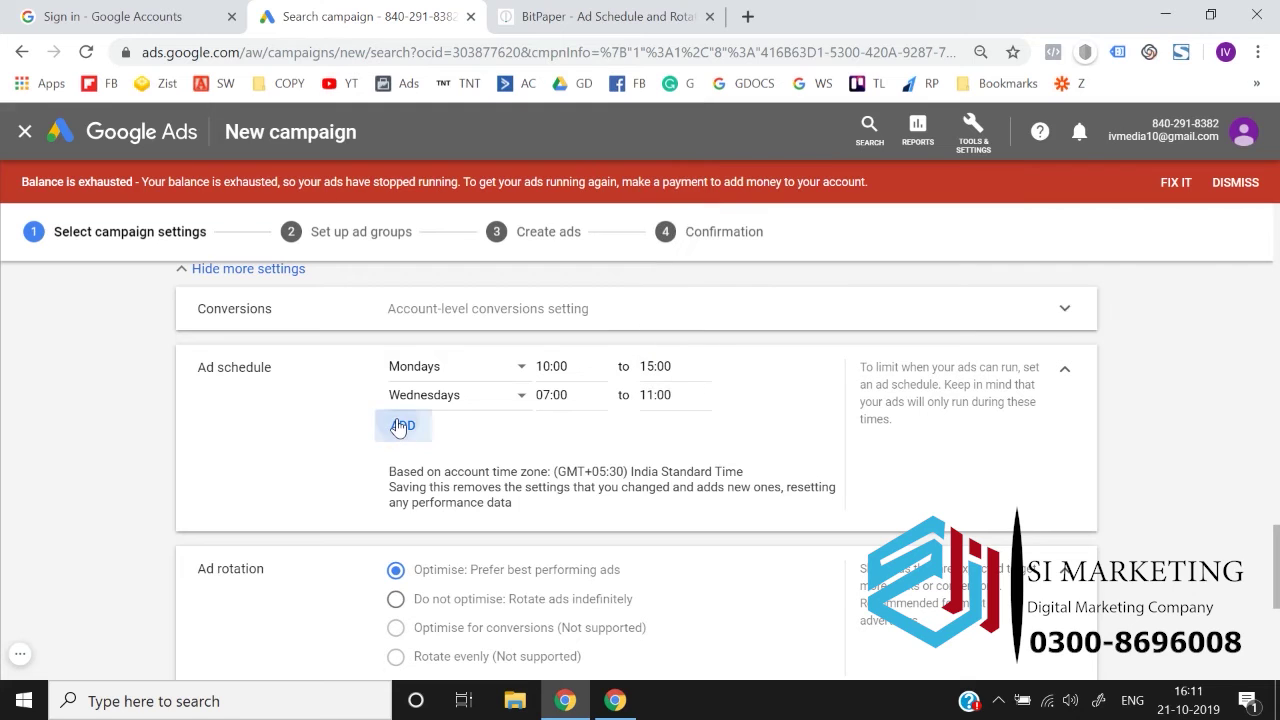
Add a third ad schedule entry, also for Wednesdays, after checking the second time slot in the BitPaper notes
{"action": "left_click", "coordinate": [403, 425]}
{"action": "left_click", "coordinate": [651, 12]}
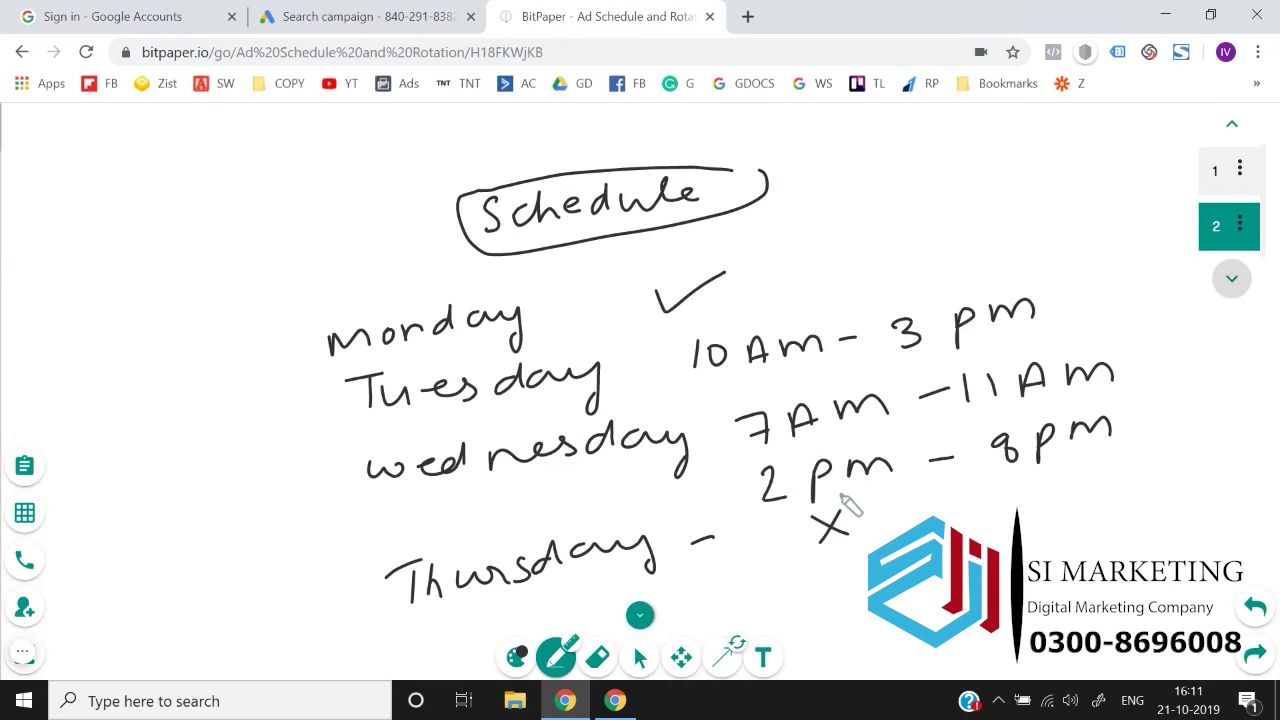
{"action": "left_click", "coordinate": [387, 10]}
{"action": "left_click", "coordinate": [460, 427]}
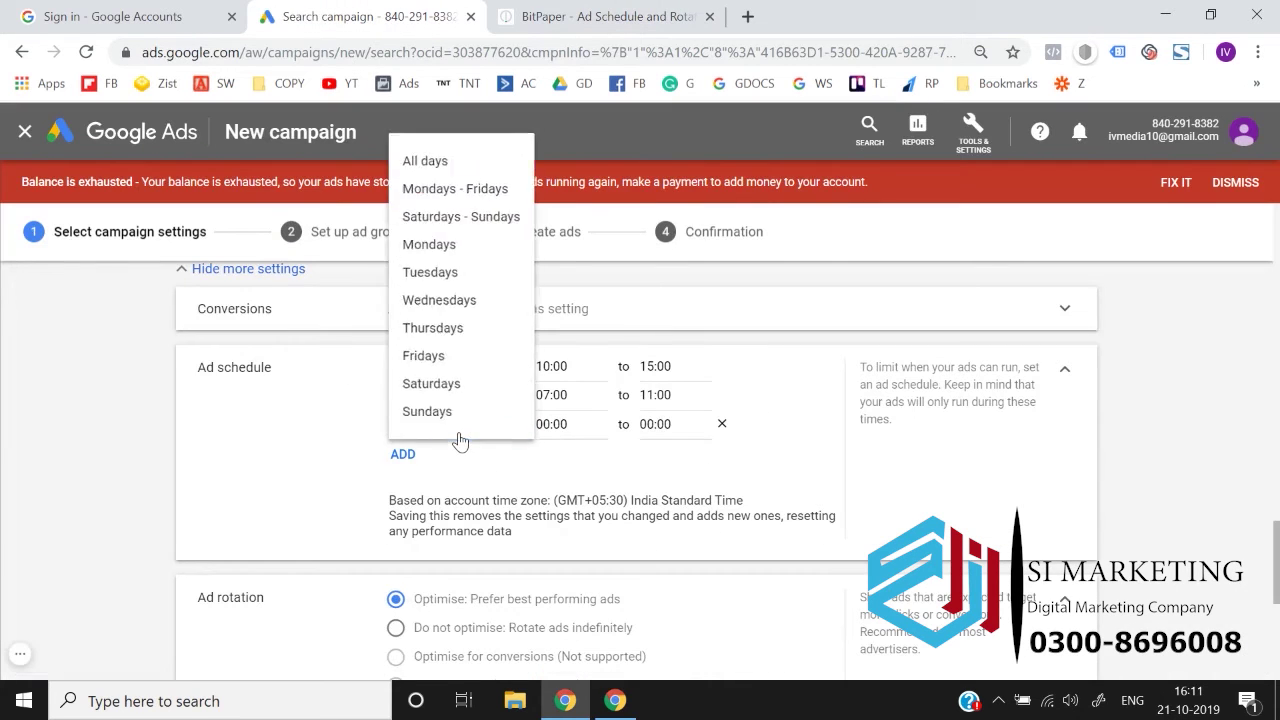
{"action": "left_click", "coordinate": [484, 296]}
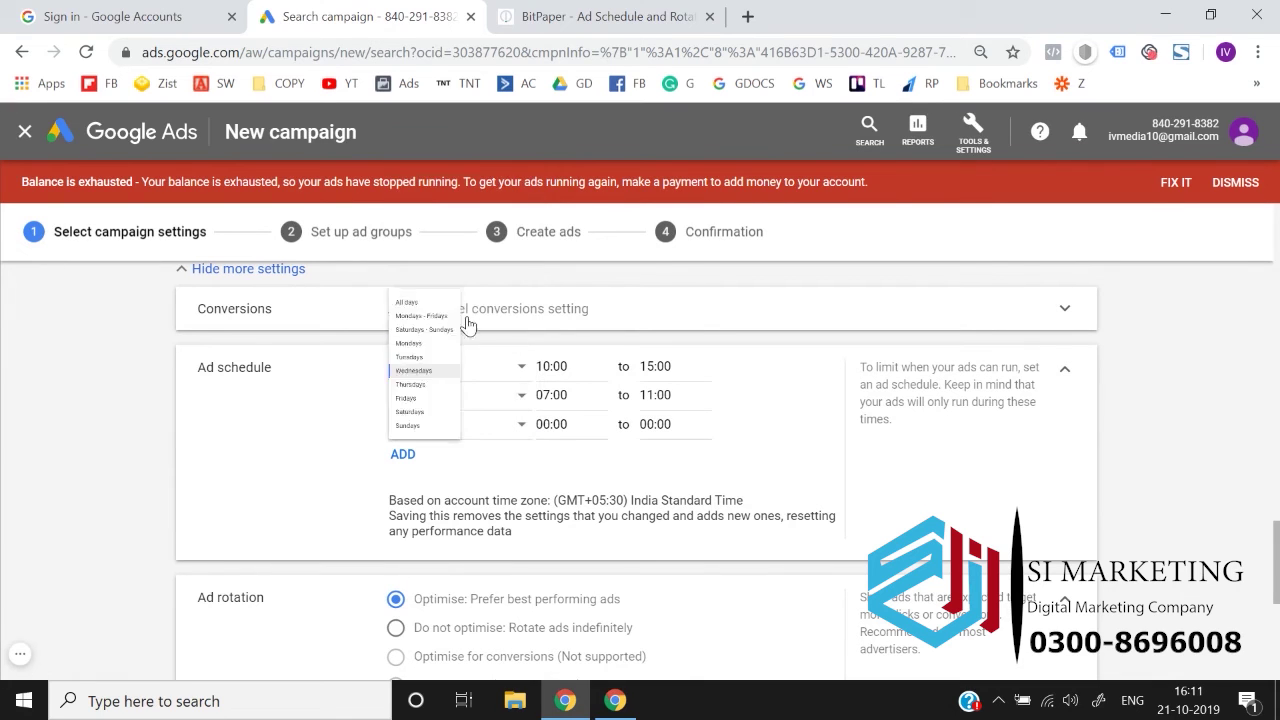
Set the second Wednesdays entry of the ad schedule to run from 14:00 to 18:00
{"action": "left_click", "coordinate": [550, 424]}
{"action": "scroll", "coordinate": [566, 270], "scroll_direction": "down", "scroll_amount": 6}
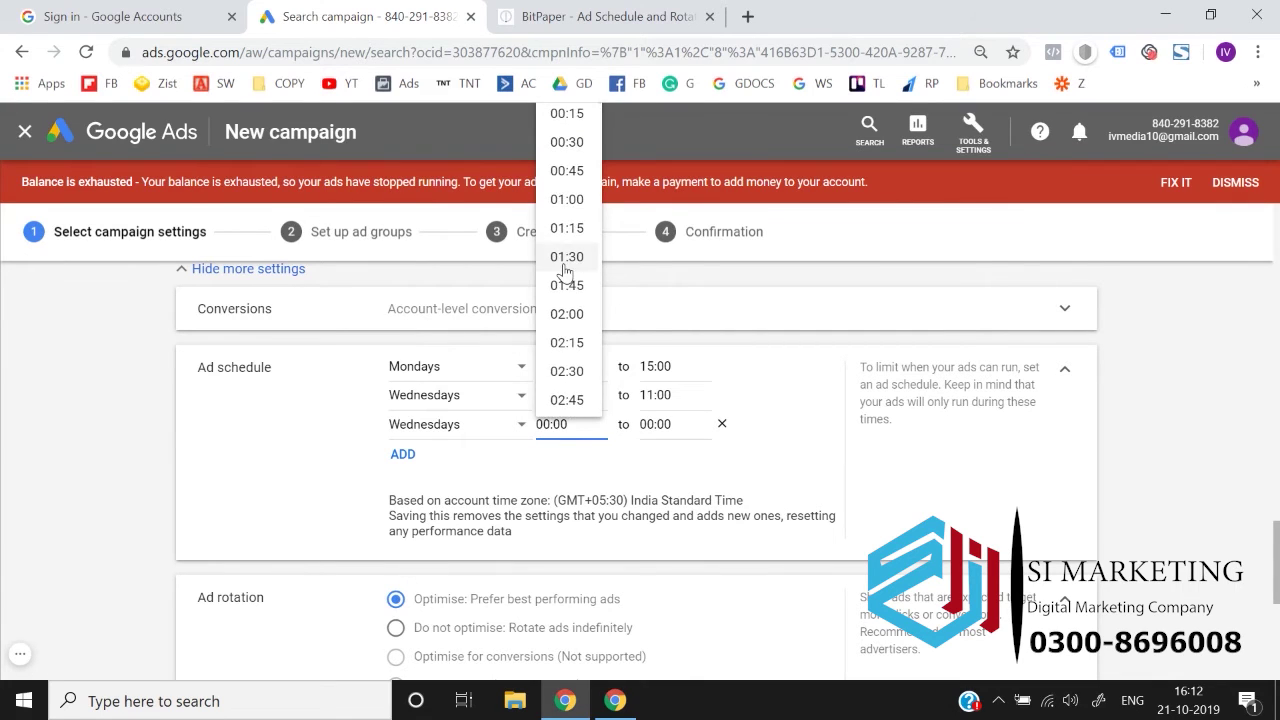
{"action": "scroll", "coordinate": [566, 270], "scroll_direction": "down", "scroll_amount": 10}
{"action": "scroll", "coordinate": [563, 270], "scroll_direction": "up", "scroll_amount": 1}
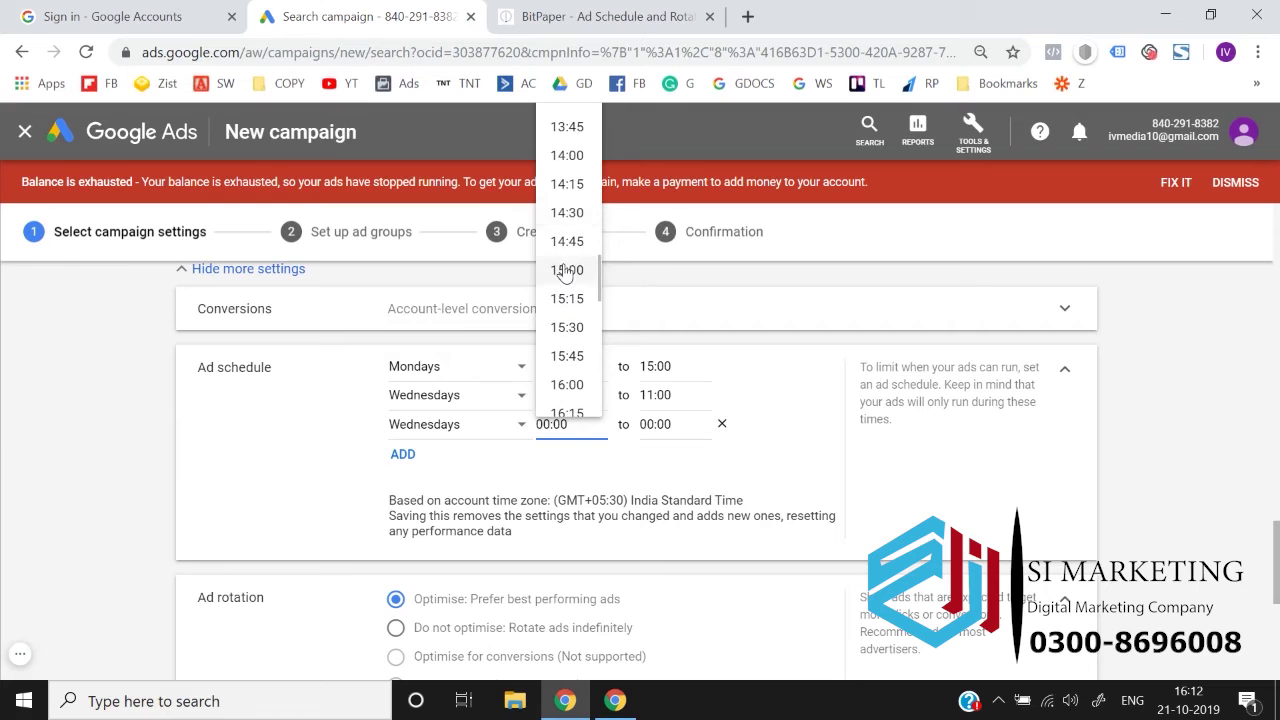
{"action": "left_click", "coordinate": [572, 160]}
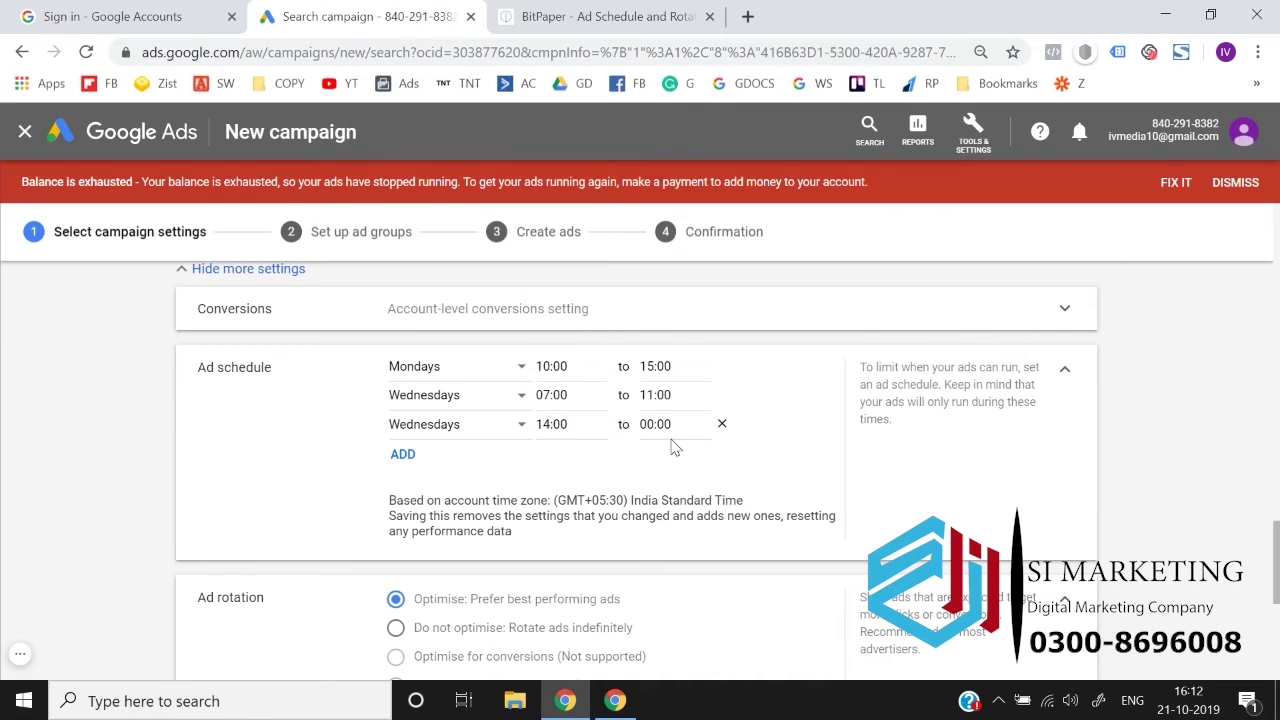
{"action": "left_click", "coordinate": [672, 428]}
{"action": "scroll", "coordinate": [670, 316], "scroll_direction": "down", "scroll_amount": 10}
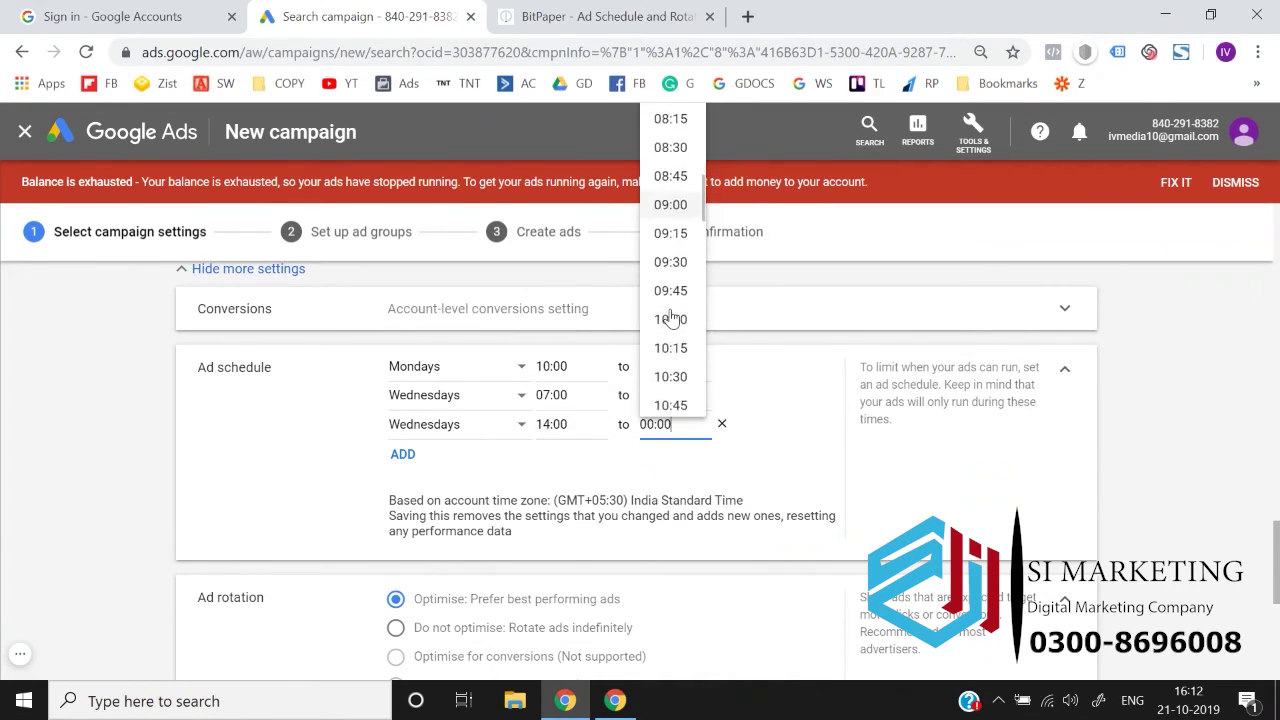
{"action": "scroll", "coordinate": [672, 318], "scroll_direction": "down", "scroll_amount": 5}
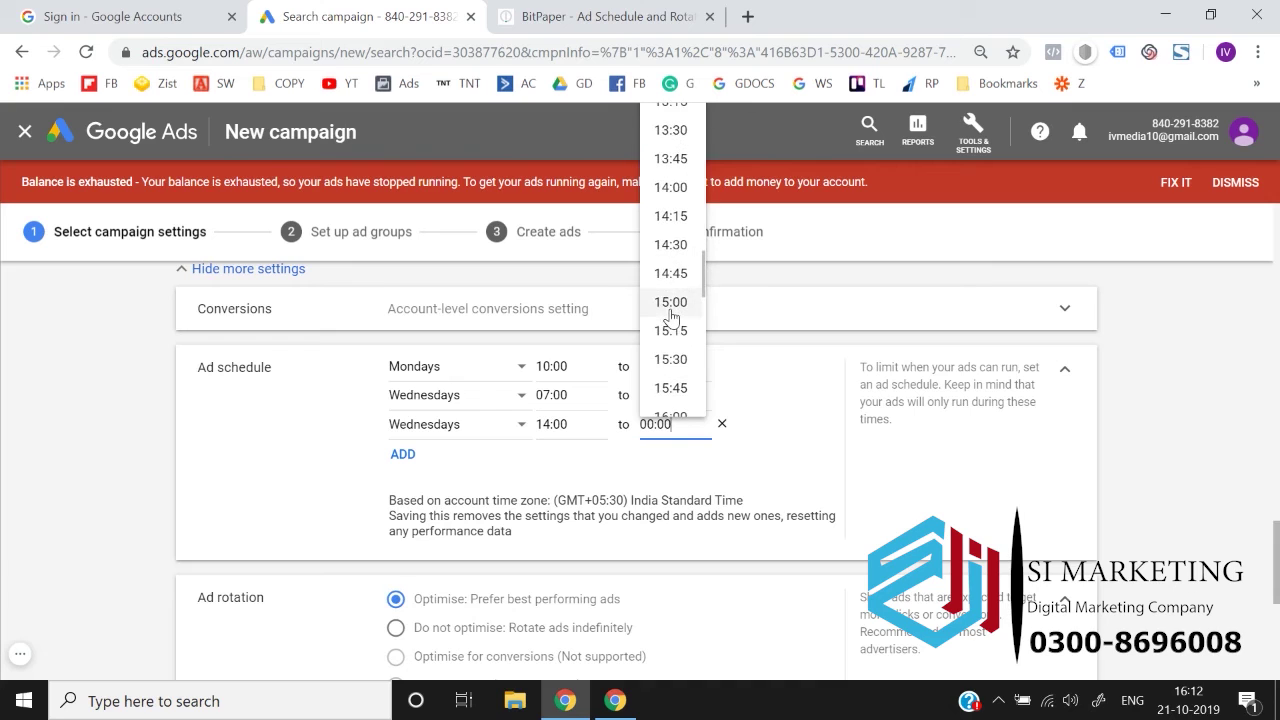
{"action": "scroll", "coordinate": [671, 317], "scroll_direction": "down", "scroll_amount": 3}
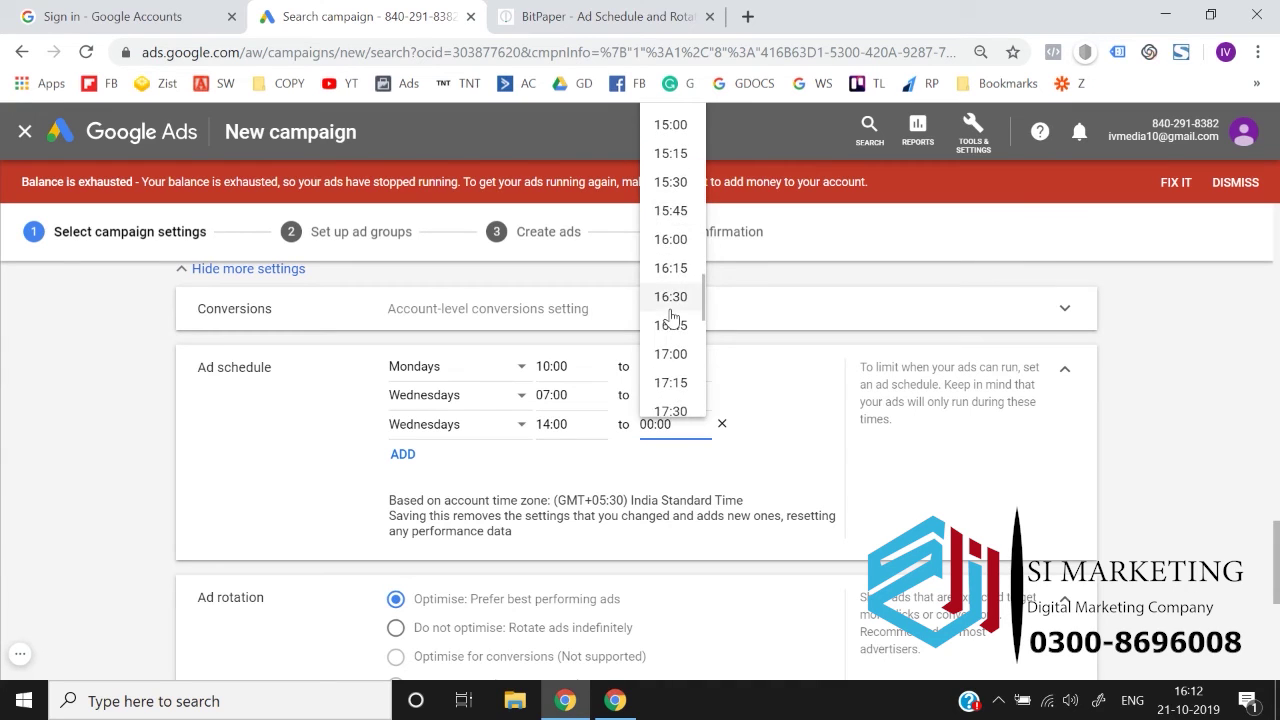
{"action": "left_click", "coordinate": [671, 320]}
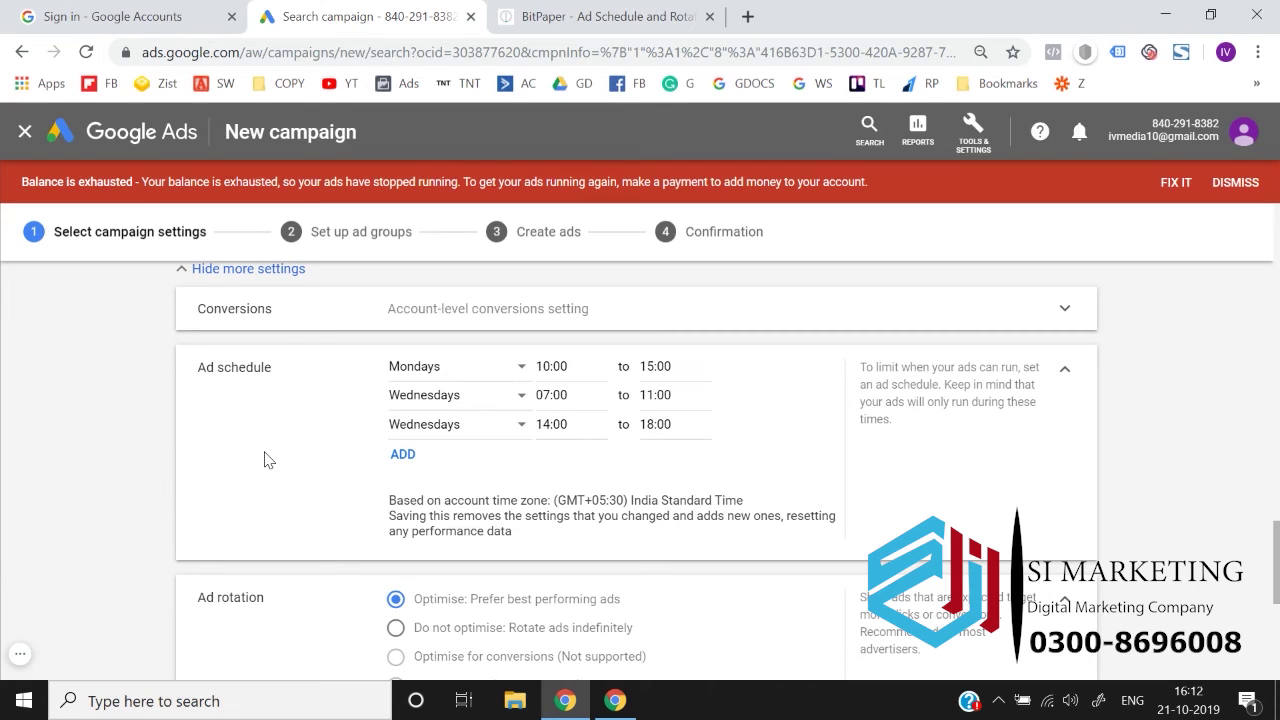
Switch to BitPaper, go to the blank third page and handwrite the heading "multiple Ads"
{"action": "scroll", "coordinate": [265, 459], "scroll_direction": "down", "scroll_amount": 1}
{"action": "scroll", "coordinate": [265, 459], "scroll_direction": "up", "scroll_amount": 1}
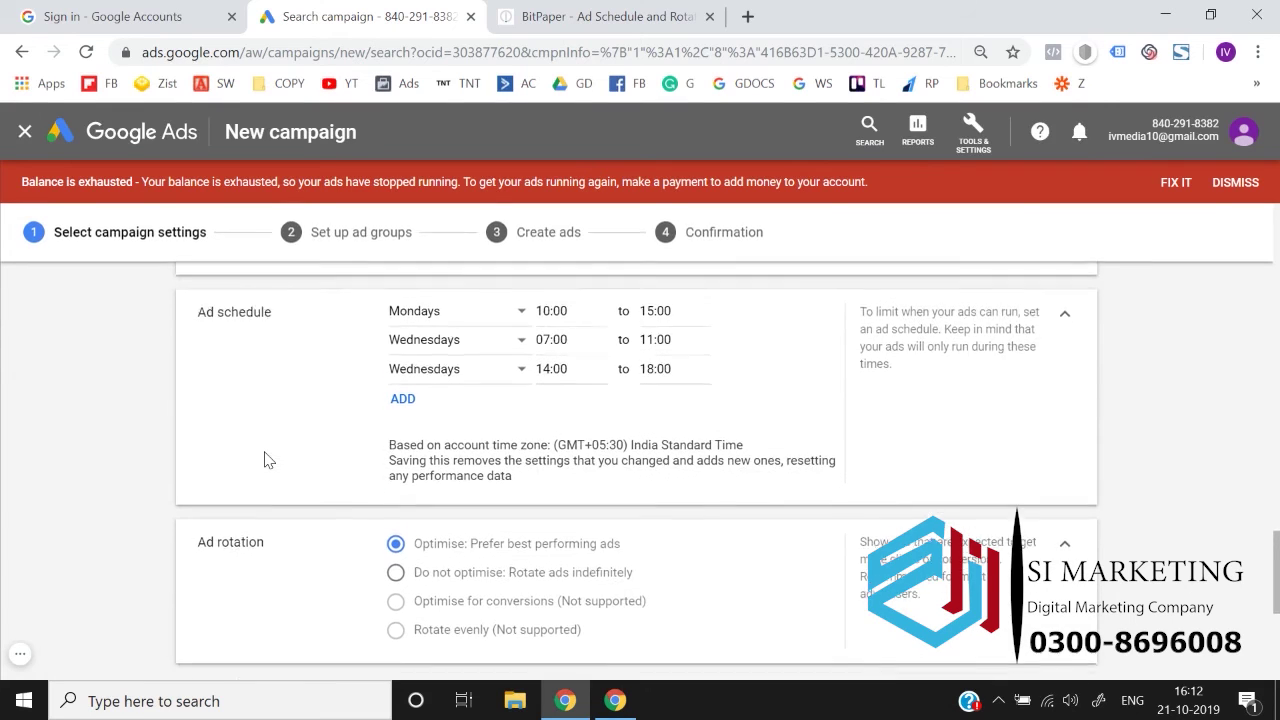
{"action": "scroll", "coordinate": [131, 431], "scroll_direction": "down", "scroll_amount": 1}
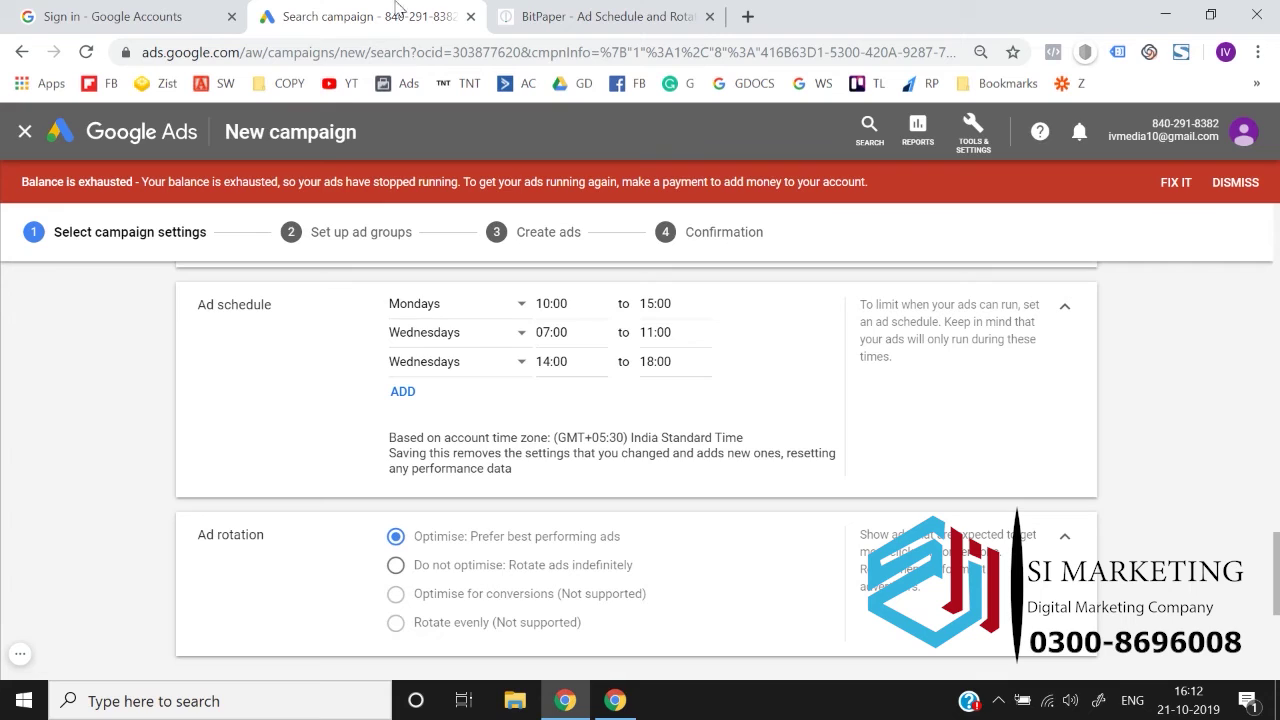
{"action": "left_click", "coordinate": [590, 16]}
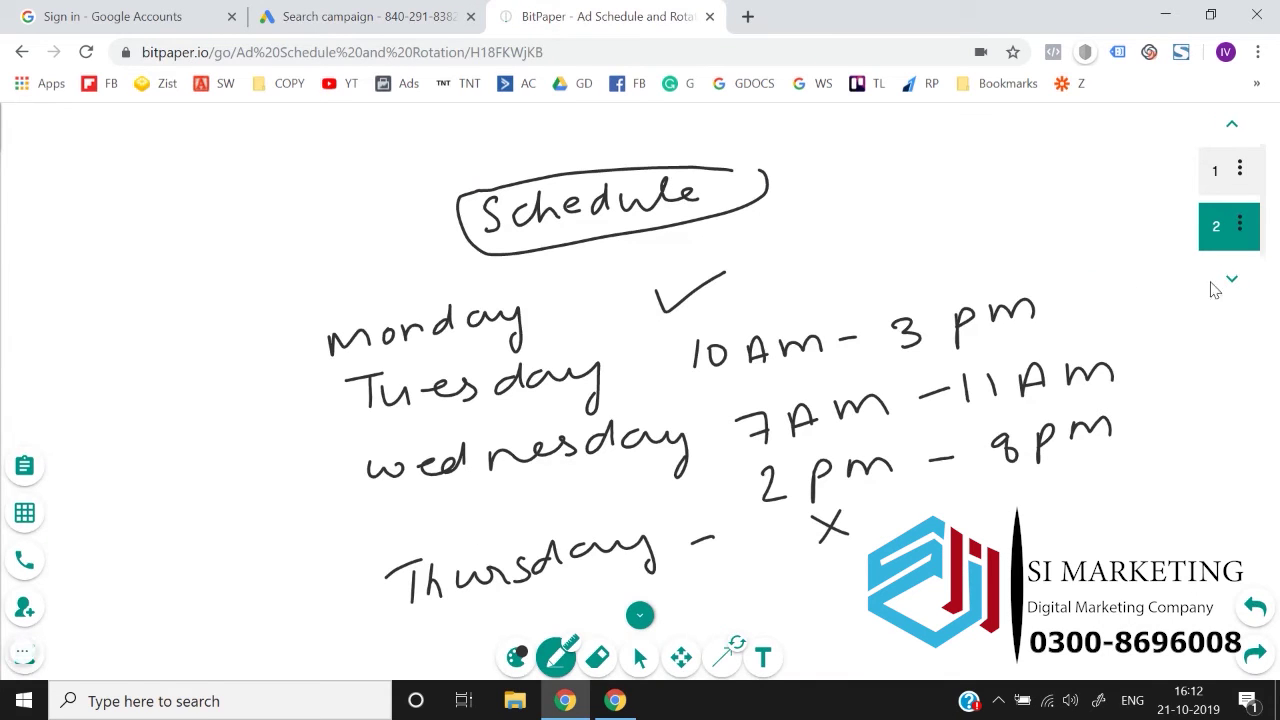
{"action": "left_click", "coordinate": [1232, 279]}
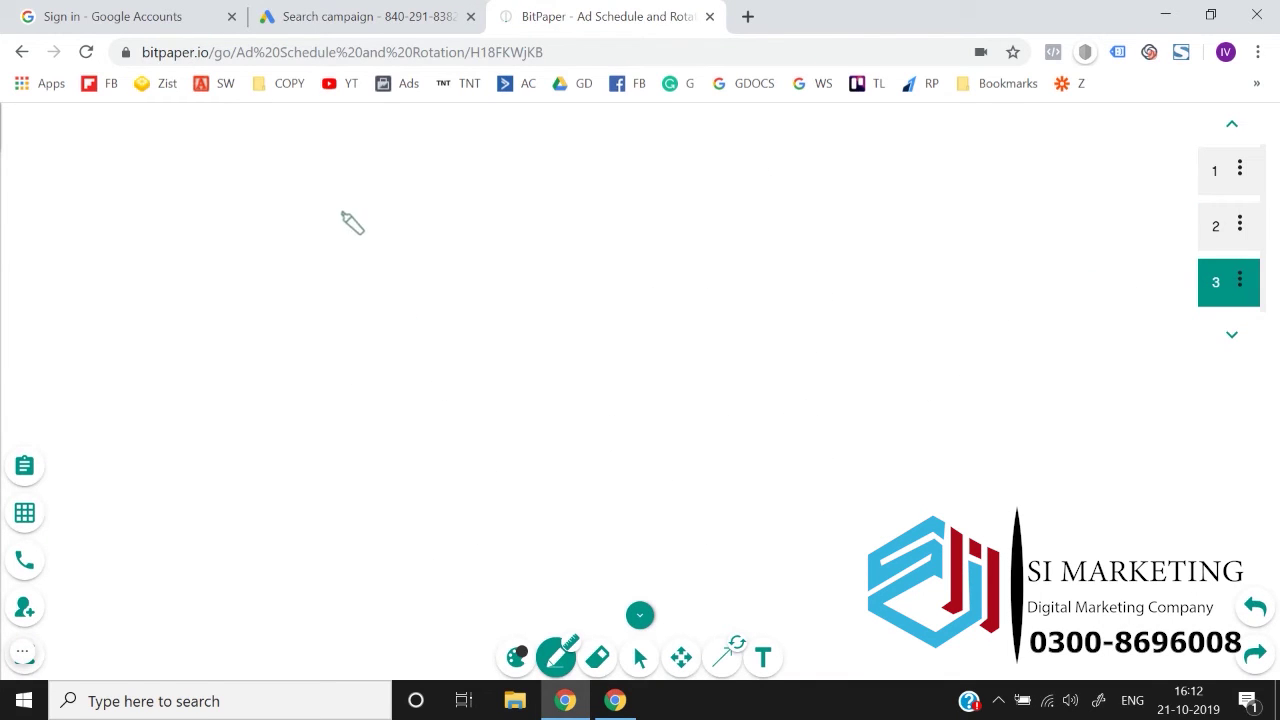
{"action": "mouse_move", "coordinate": [340, 228]}
{"action": "left_mouse_down"}
{"action": "mouse_move", "coordinate": [342, 210]}
{"action": "mouse_move", "coordinate": [511, 194]}
{"action": "mouse_move", "coordinate": [540, 223]}
{"action": "mouse_move", "coordinate": [605, 180]}
{"action": "mouse_move", "coordinate": [704, 150]}
{"action": "mouse_move", "coordinate": [742, 180]}
{"action": "left_mouse_up"}
{"action": "left_click_drag", "start_coordinate": [765, 135], "coordinate": [790, 168]}
Draw four short slanted lines stacked beneath the "multiple Ads" heading to represent separate ads
{"action": "left_click", "coordinate": [466, 312]}
{"action": "left_click_drag", "start_coordinate": [466, 312], "coordinate": [561, 284]}
{"action": "left_click_drag", "start_coordinate": [490, 372], "coordinate": [578, 343]}
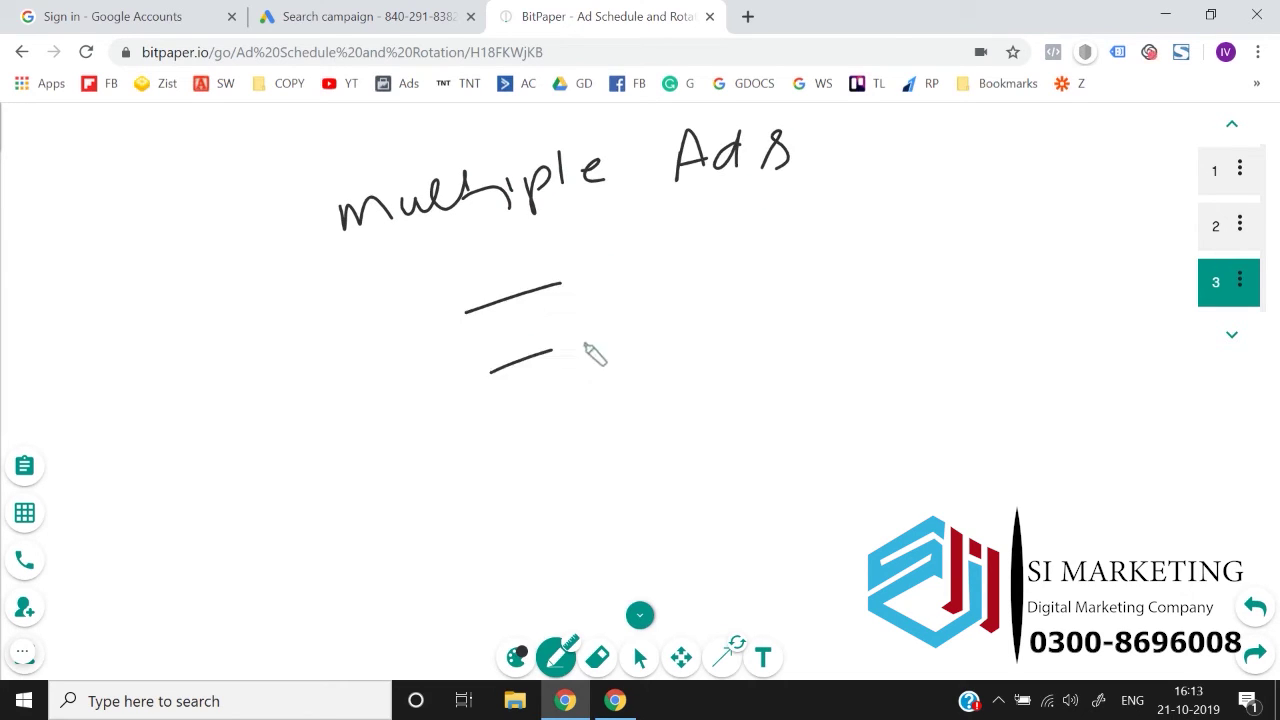
{"action": "left_click_drag", "start_coordinate": [510, 428], "coordinate": [598, 402]}
{"action": "left_click_drag", "start_coordinate": [500, 477], "coordinate": [610, 444]}
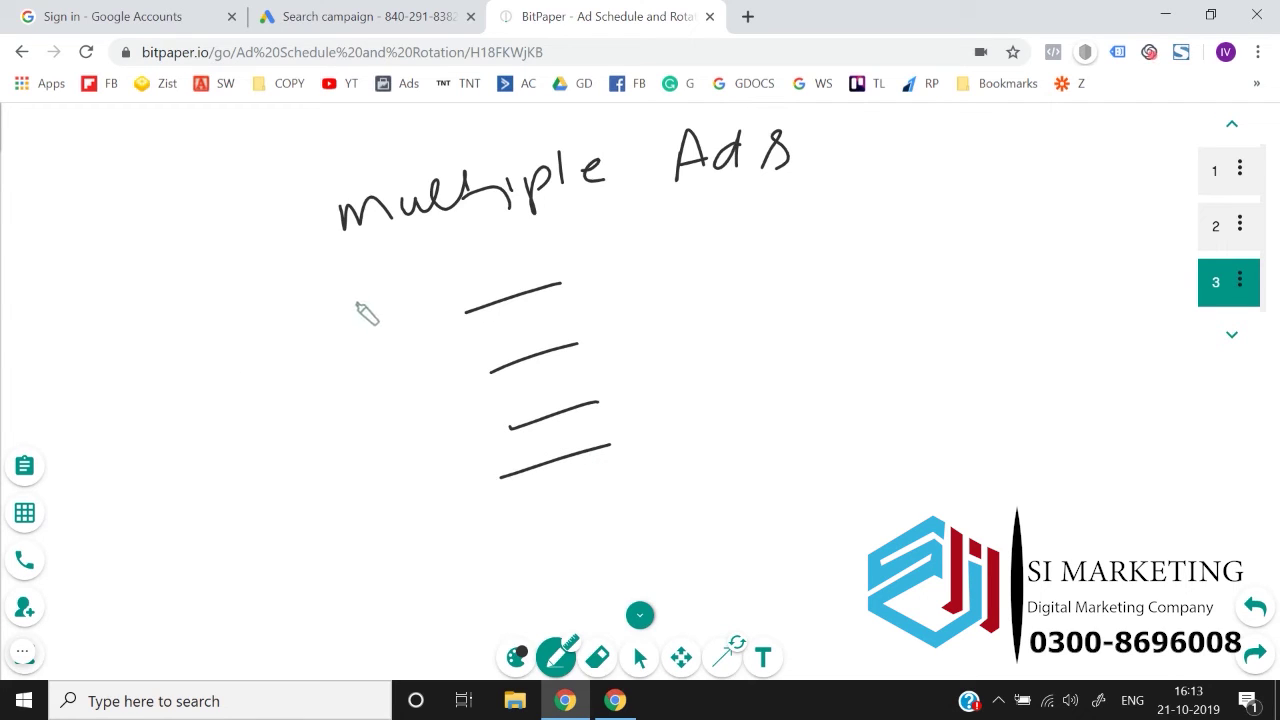
Enclose the four ad lines with a pair of outer brackets and an inner hand-drawn frame
{"action": "left_click_drag", "start_coordinate": [377, 294], "coordinate": [405, 496]}
{"action": "mouse_move", "coordinate": [537, 233]}
{"action": "left_mouse_down"}
{"action": "mouse_move", "coordinate": [705, 370]}
{"action": "mouse_move", "coordinate": [700, 412]}
{"action": "left_mouse_up"}
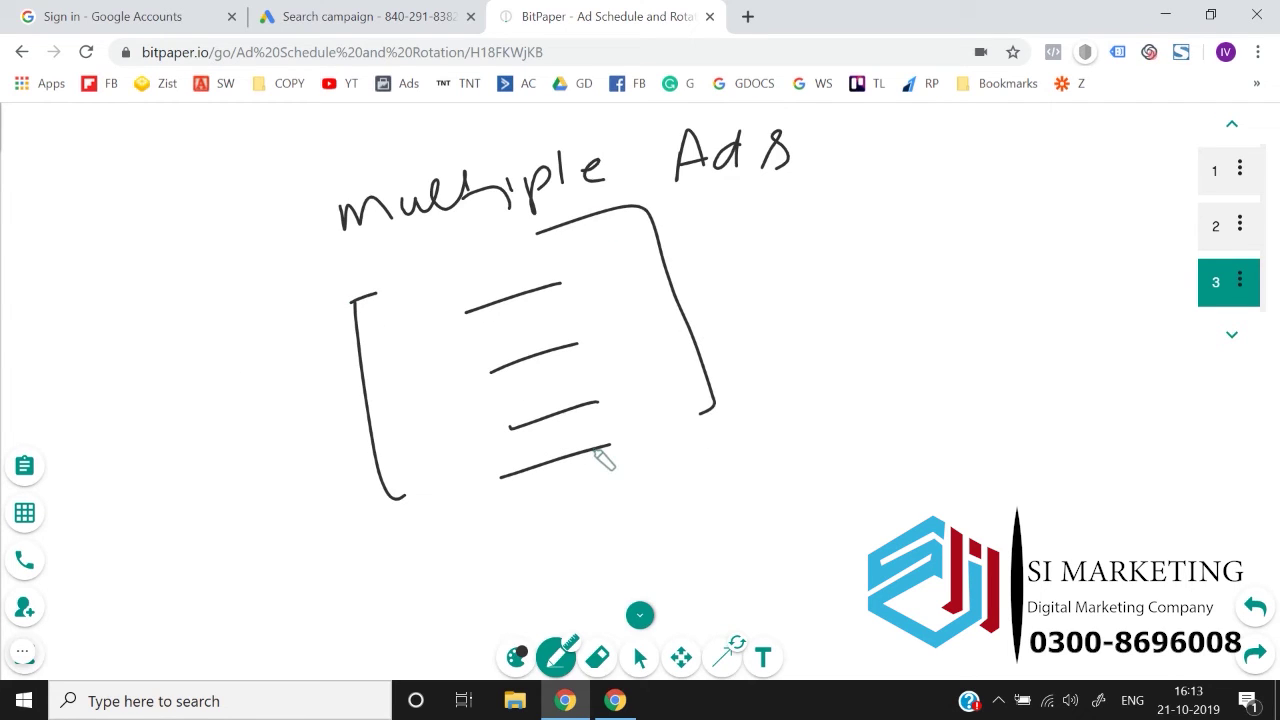
{"action": "mouse_move", "coordinate": [404, 301]}
{"action": "left_mouse_down"}
{"action": "mouse_move", "coordinate": [430, 289]}
{"action": "mouse_move", "coordinate": [520, 500]}
{"action": "left_mouse_up"}
{"action": "mouse_move", "coordinate": [418, 292]}
{"action": "left_mouse_down"}
{"action": "mouse_move", "coordinate": [585, 242]}
{"action": "mouse_move", "coordinate": [540, 509]}
{"action": "left_mouse_up"}
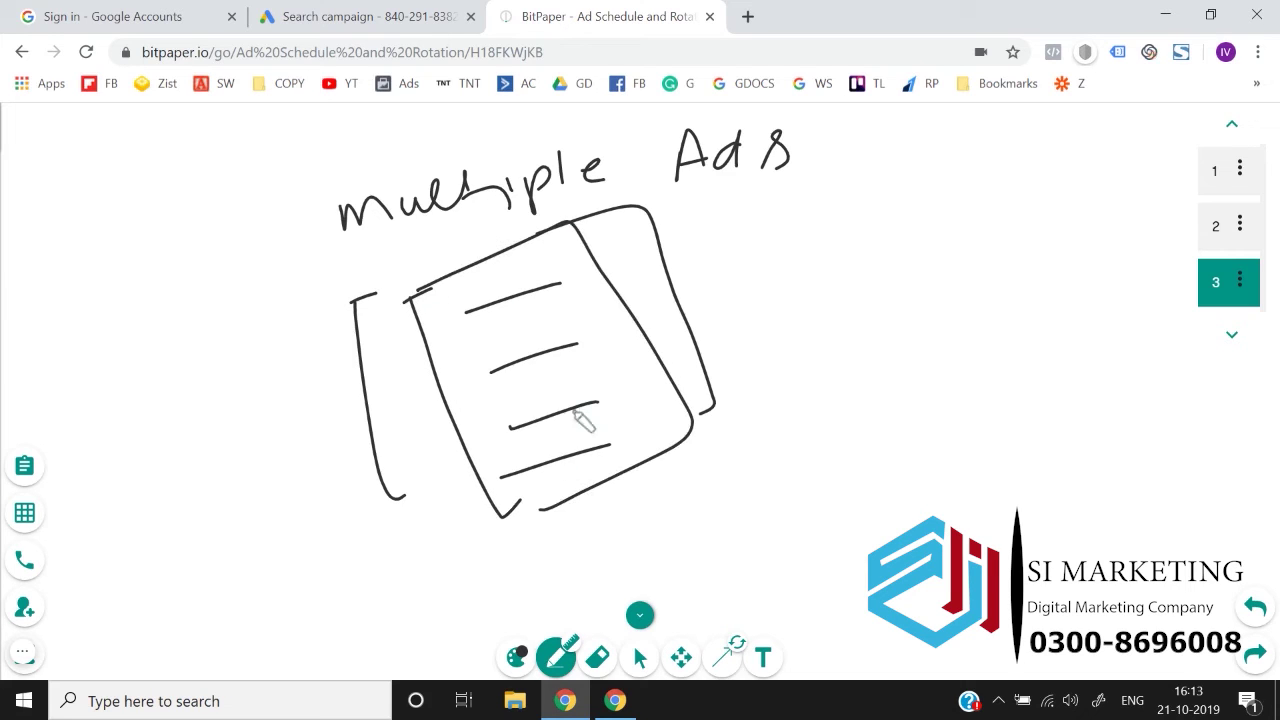
Draw a small tick mark beside each of the four ad lines
{"action": "left_click_drag", "start_coordinate": [562, 297], "coordinate": [582, 282]}
{"action": "left_click_drag", "start_coordinate": [595, 363], "coordinate": [622, 342]}
{"action": "left_click_drag", "start_coordinate": [622, 414], "coordinate": [642, 396]}
{"action": "left_click_drag", "start_coordinate": [627, 456], "coordinate": [636, 441]}
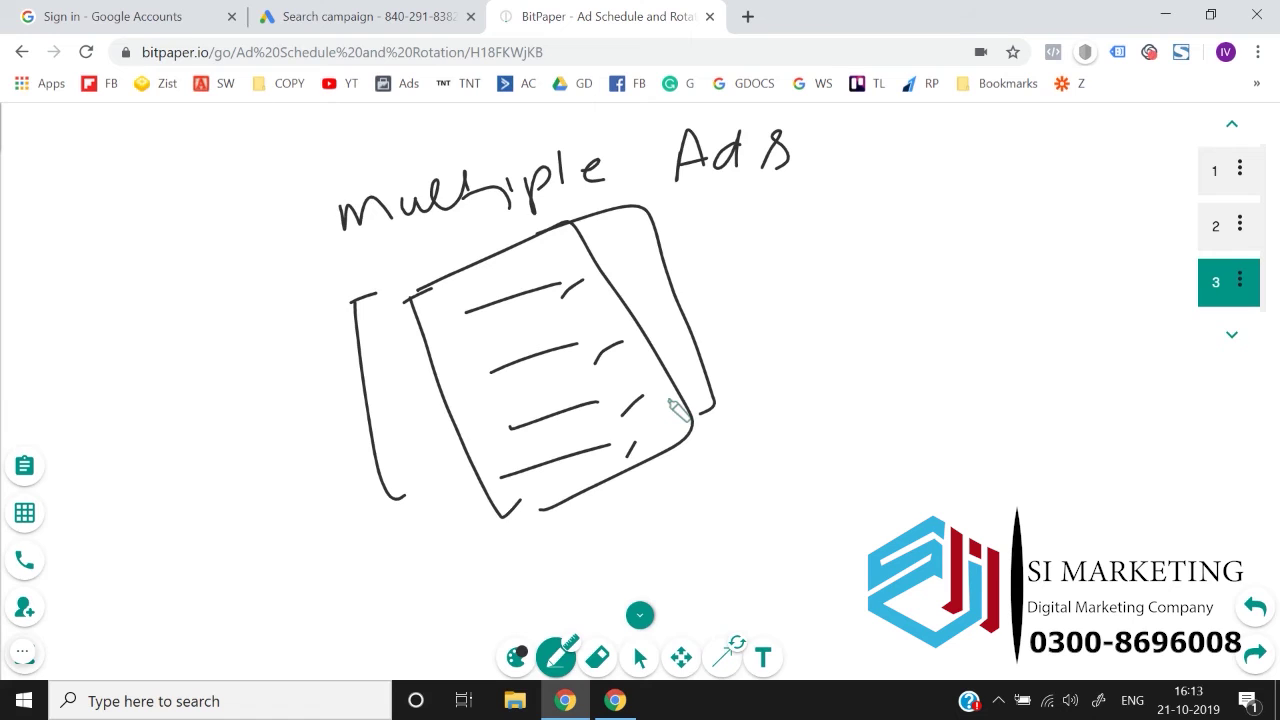
Switch to Google Ads and try "Do not optimise: Rotate ads indefinitely" for ad rotation, finally reselecting "Optimise: Prefer best performing ads"
{"action": "left_click", "coordinate": [467, 10]}
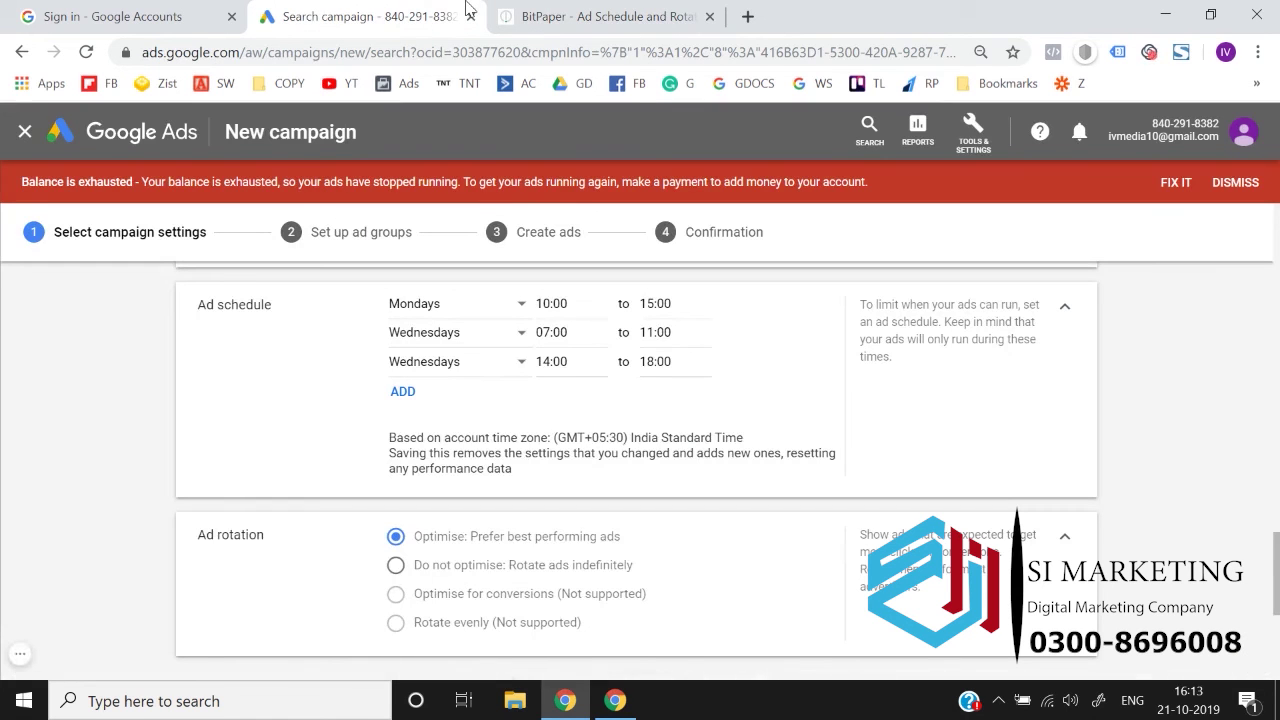
{"action": "scroll", "coordinate": [233, 372], "scroll_direction": "down", "scroll_amount": 2}
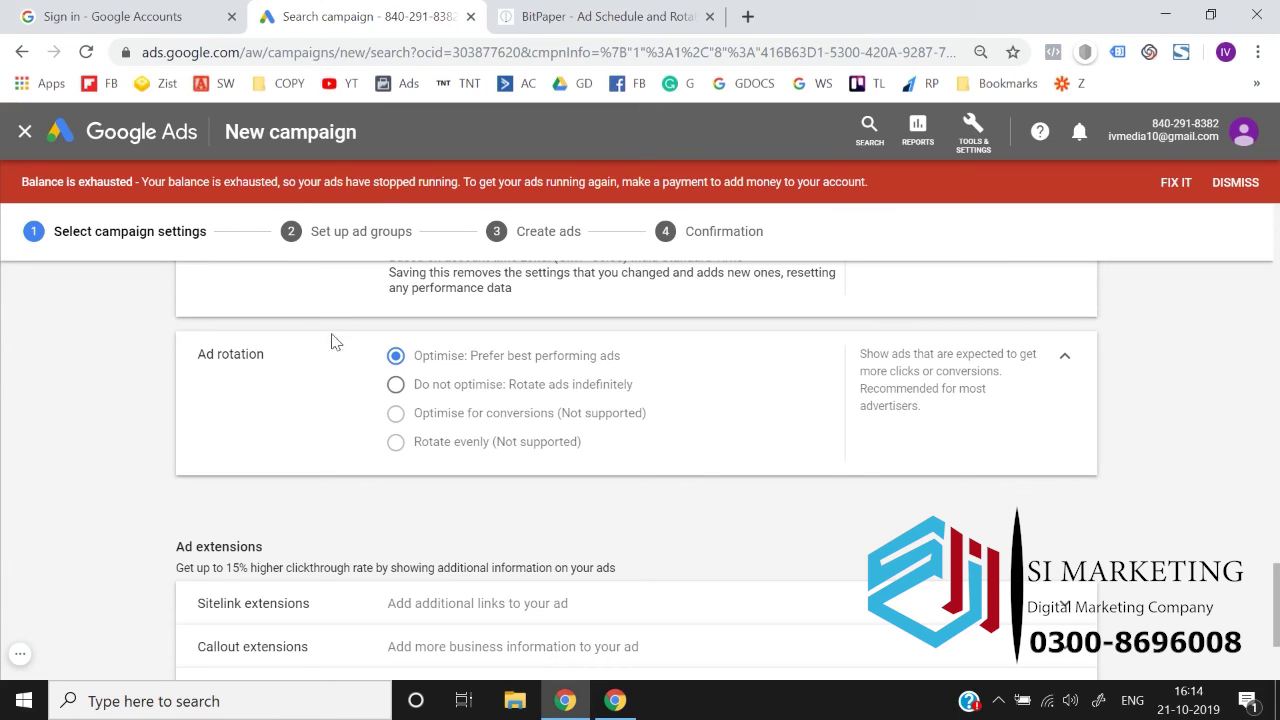
{"action": "left_click", "coordinate": [397, 386]}
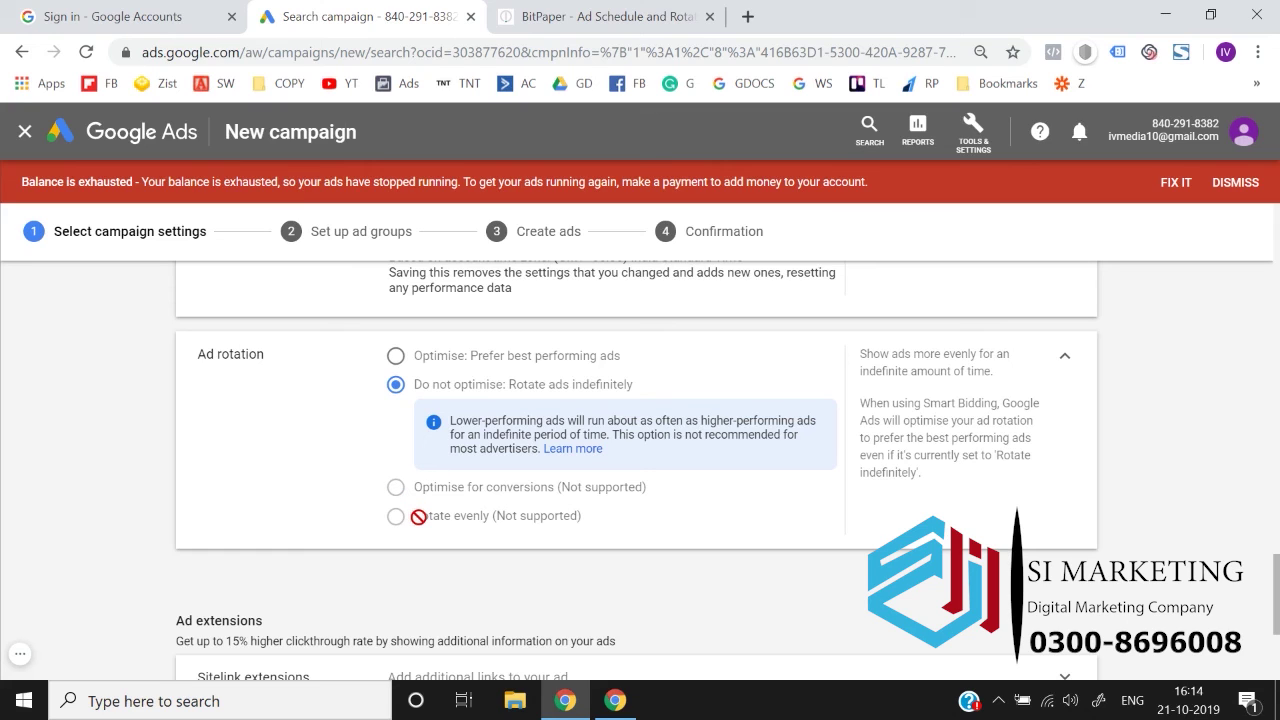
{"action": "left_click", "coordinate": [397, 358]}
{"action": "left_click", "coordinate": [396, 387]}
{"action": "left_click", "coordinate": [396, 356]}
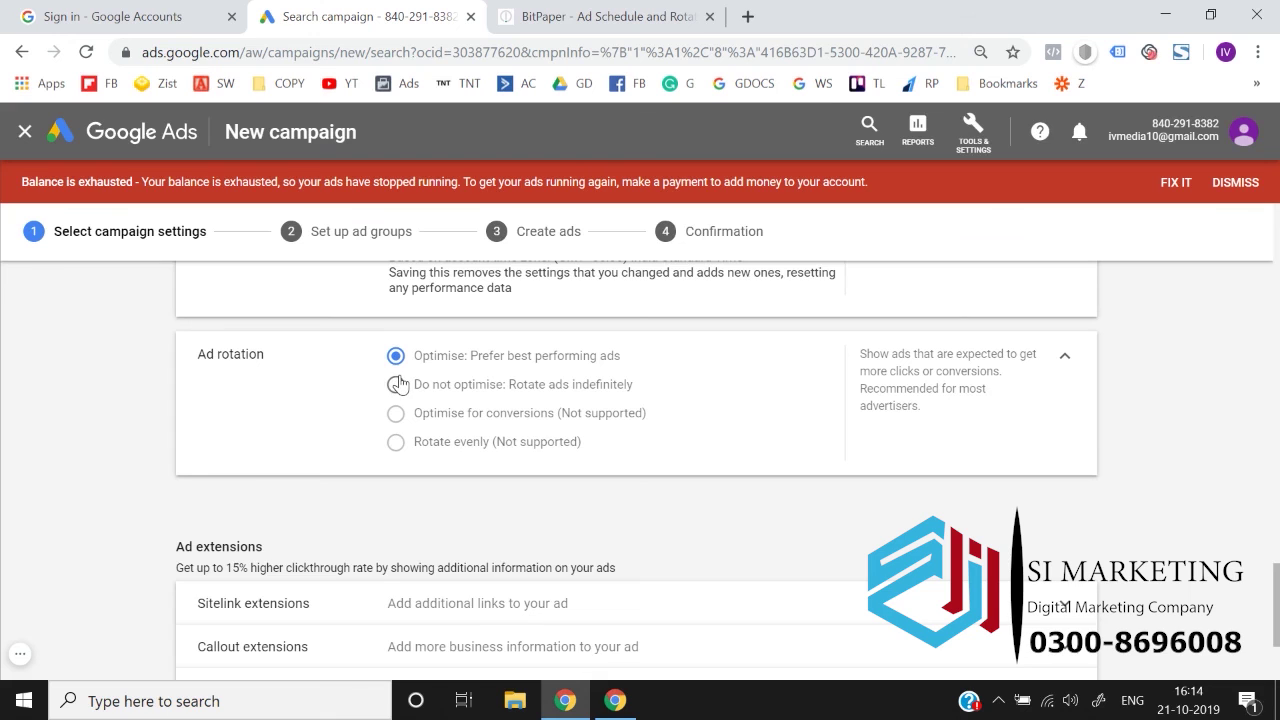
{"action": "left_click", "coordinate": [396, 384]}
{"action": "left_click", "coordinate": [396, 356]}
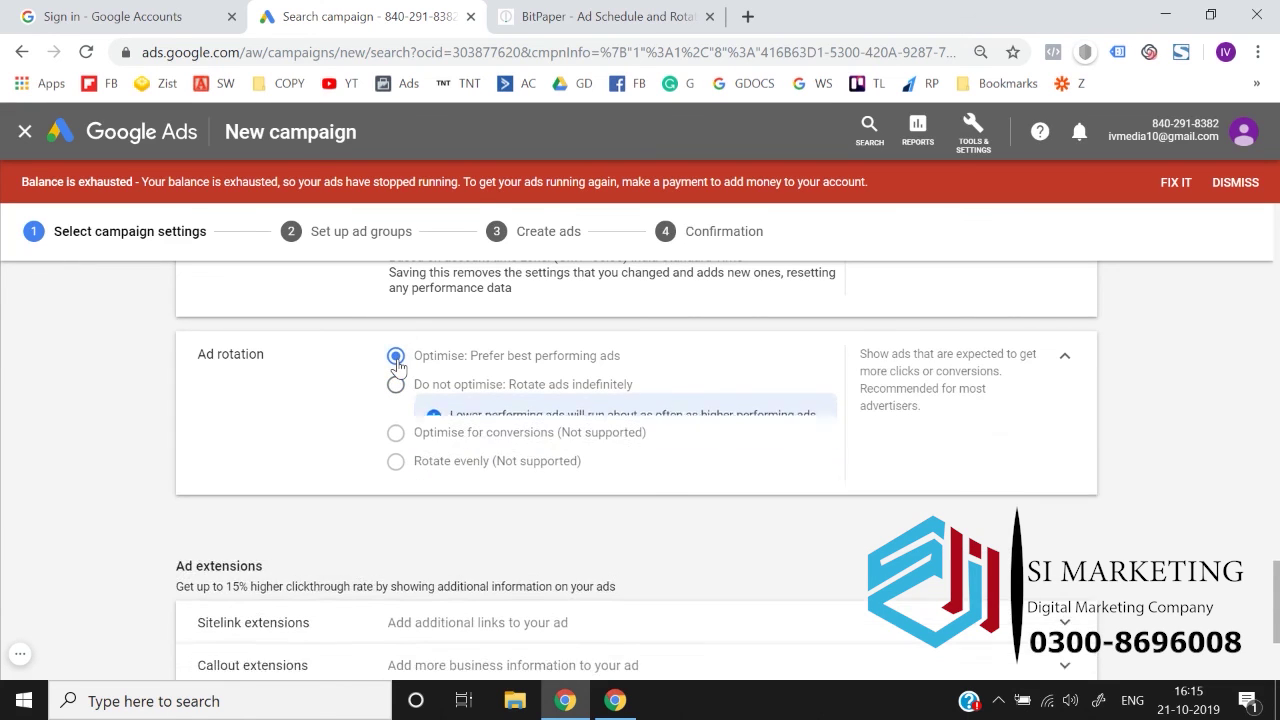
{"action": "left_click", "coordinate": [396, 384]}
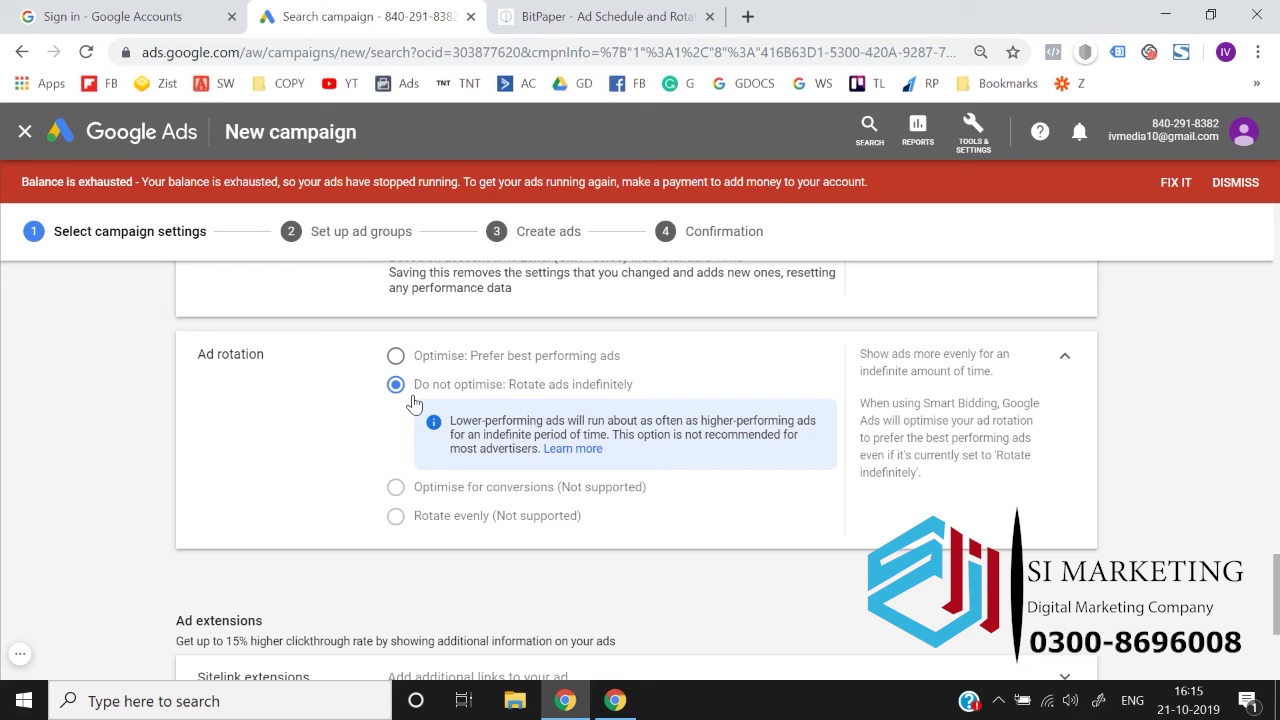
{"action": "left_click", "coordinate": [397, 356]}
Review the campaign's Ad schedule, Ad rotation and Bidding sections
{"action": "scroll", "coordinate": [129, 371], "scroll_direction": "up", "scroll_amount": 2}
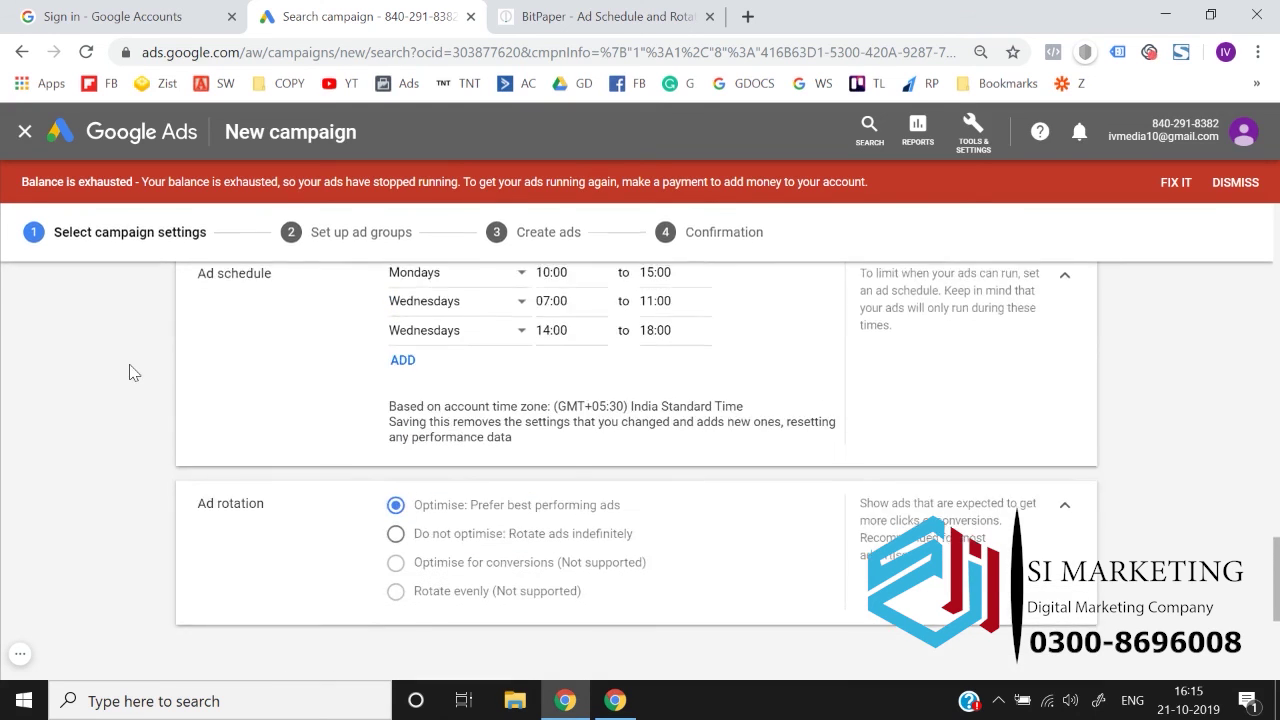
{"action": "scroll", "coordinate": [129, 371], "scroll_direction": "up", "scroll_amount": 3}
{"action": "scroll", "coordinate": [129, 371], "scroll_direction": "down", "scroll_amount": 2}
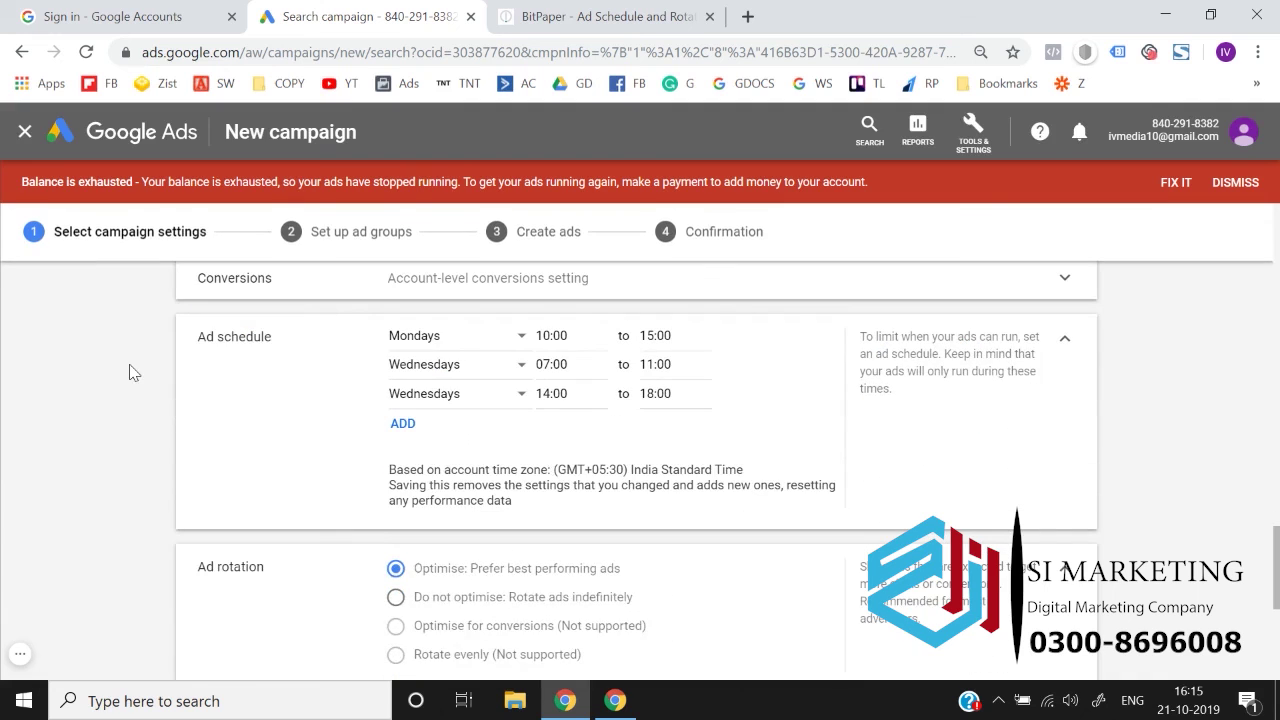
{"action": "triple_click", "coordinate": [250, 338]}
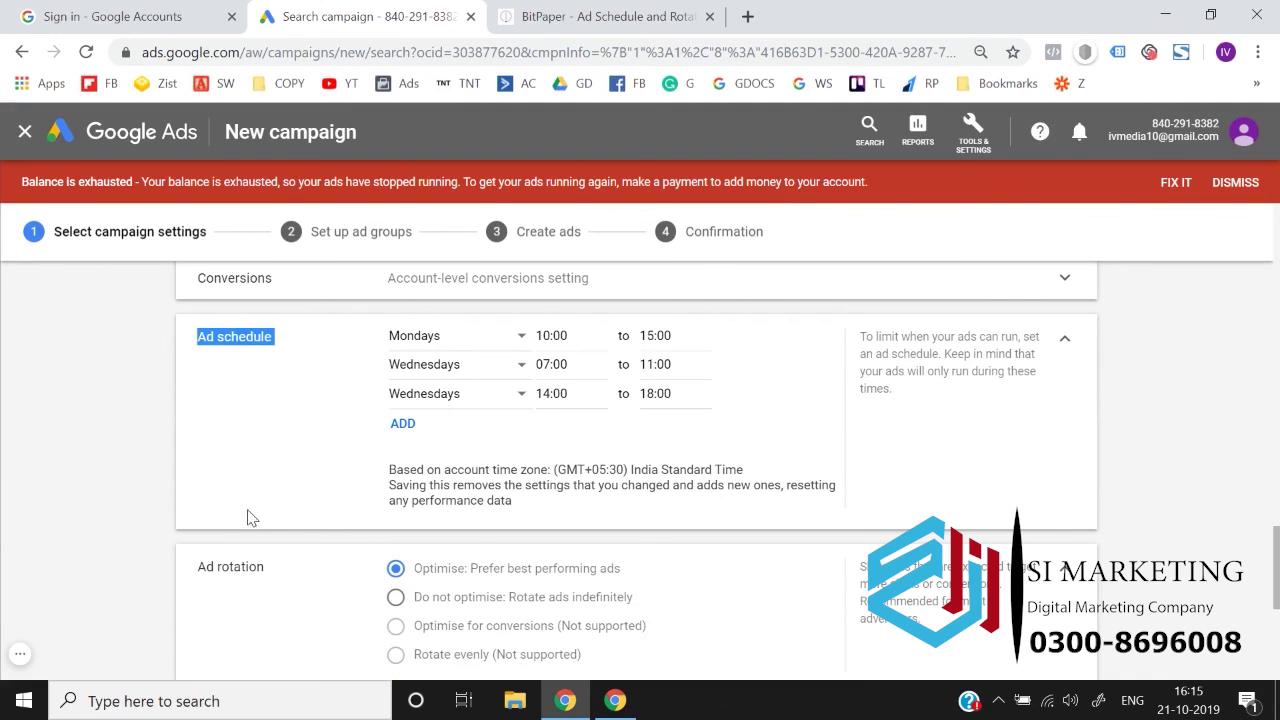
{"action": "triple_click", "coordinate": [250, 566]}
{"action": "scroll", "coordinate": [250, 566], "scroll_direction": "up", "scroll_amount": 5}
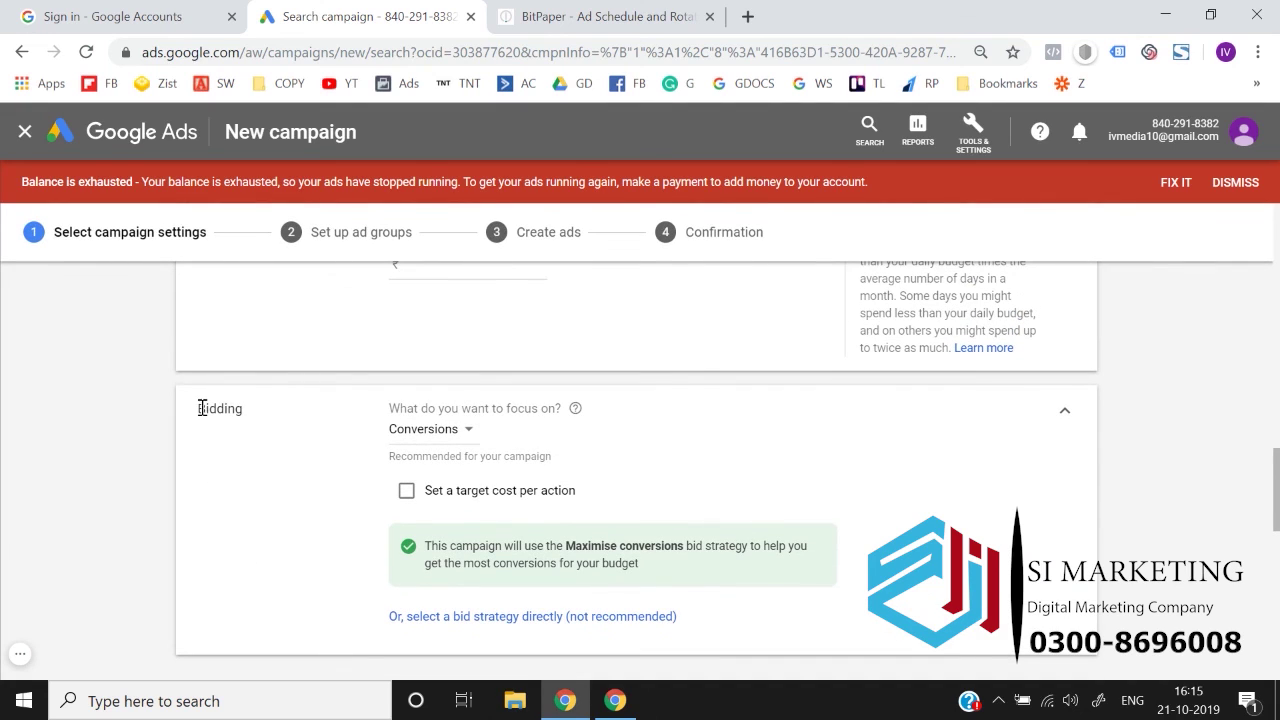
{"action": "left_click_drag", "start_coordinate": [198, 408], "coordinate": [246, 417]}
{"action": "left_click", "coordinate": [256, 427]}
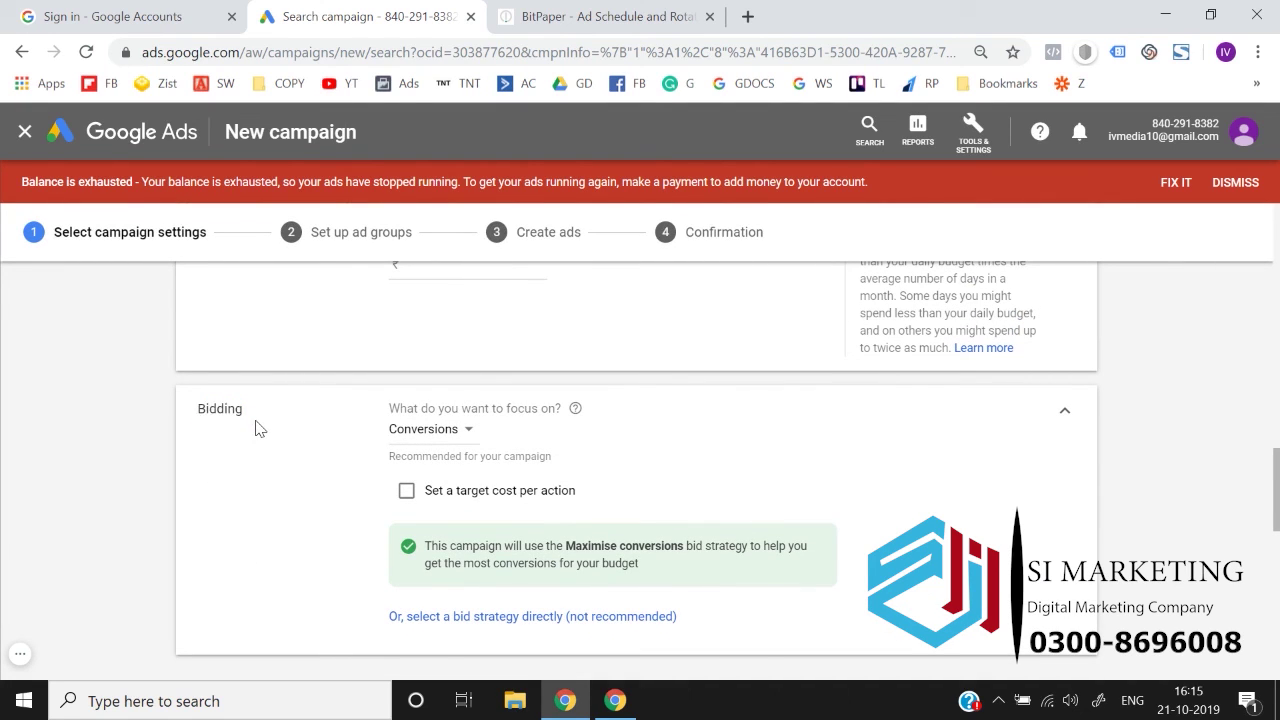